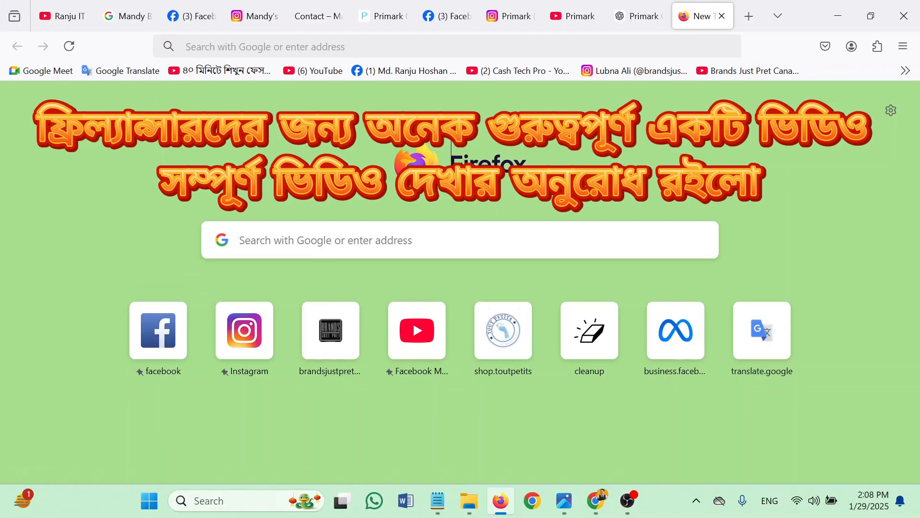
Look over the Mandy Boutique Facebook page, including its header and Intro section
{"action": "left_click", "coordinate": [199, 16]}
{"action": "scroll", "coordinate": [353, 298], "scroll_direction": "up", "scroll_amount": 3}
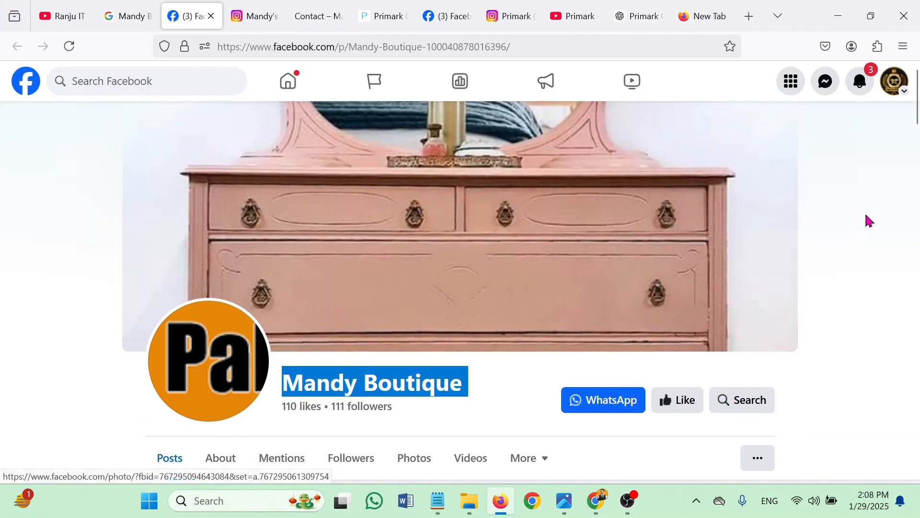
{"action": "left_click", "coordinate": [867, 217]}
{"action": "scroll", "coordinate": [507, 324], "scroll_direction": "down", "scroll_amount": 5}
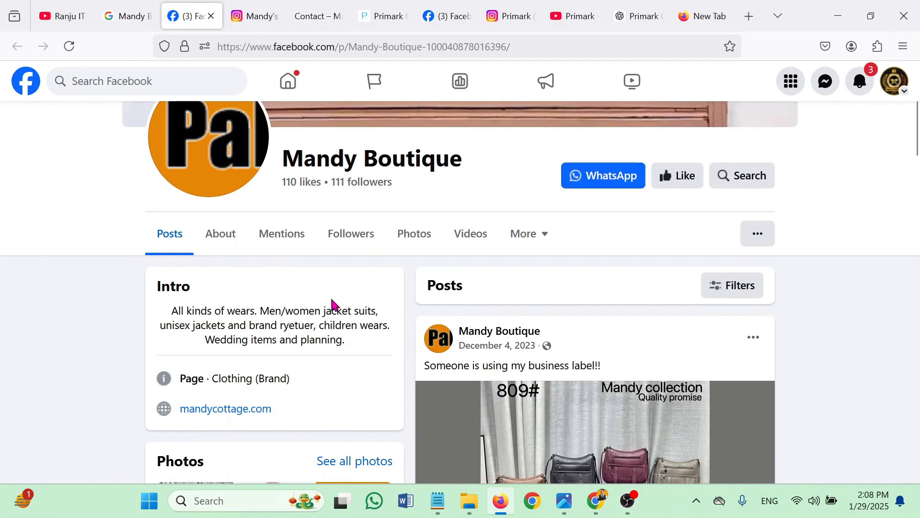
{"action": "scroll", "coordinate": [342, 265], "scroll_direction": "up", "scroll_amount": 3}
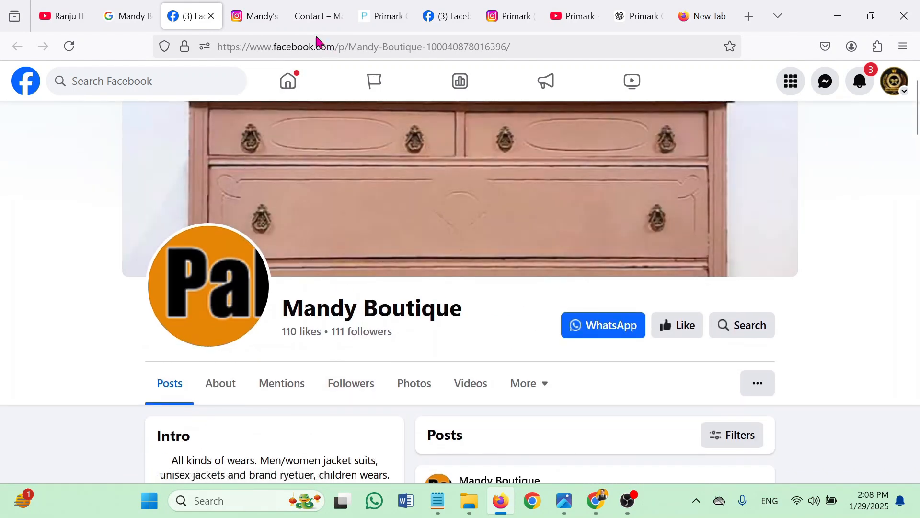
Examine the contact page of mandyboutique.com from the header to the footer for the shop's contact details
{"action": "left_click", "coordinate": [314, 16]}
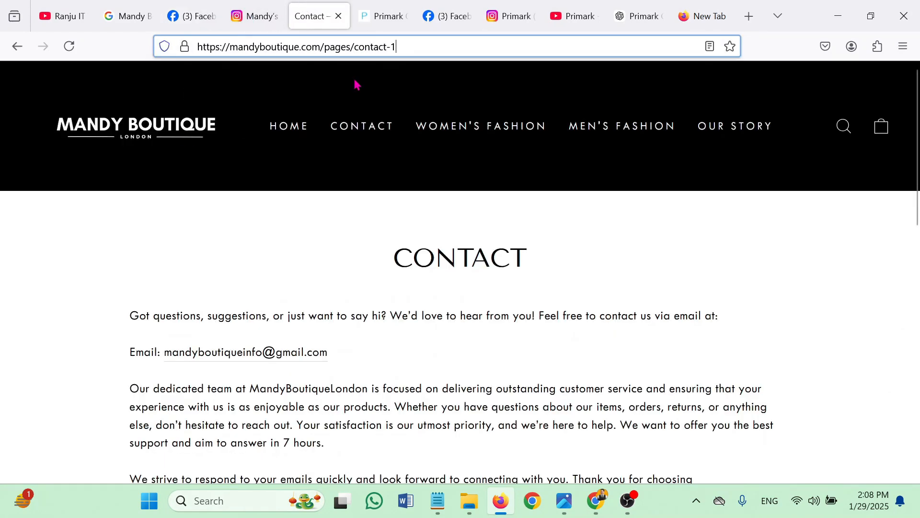
{"action": "scroll", "coordinate": [460, 297], "scroll_direction": "down", "scroll_amount": 8}
{"action": "scroll", "coordinate": [464, 291], "scroll_direction": "down", "scroll_amount": 5}
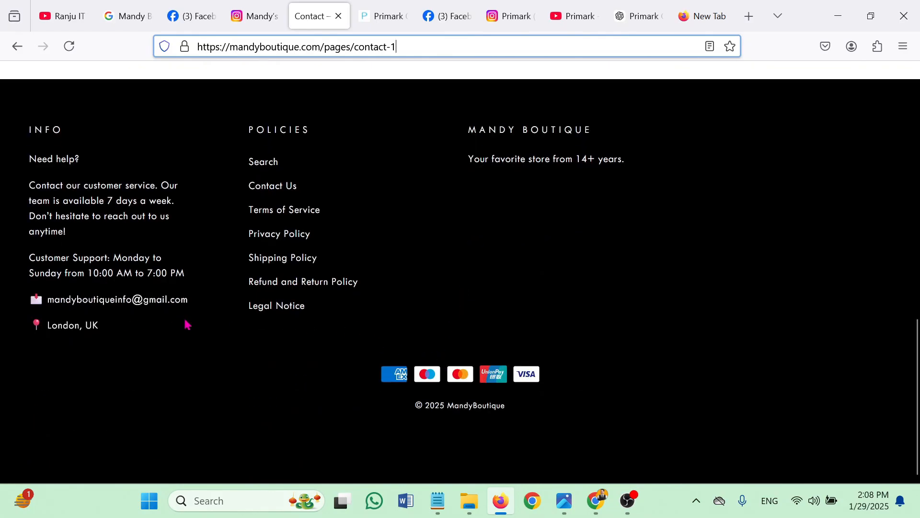
{"action": "scroll", "coordinate": [192, 323], "scroll_direction": "up", "scroll_amount": 13}
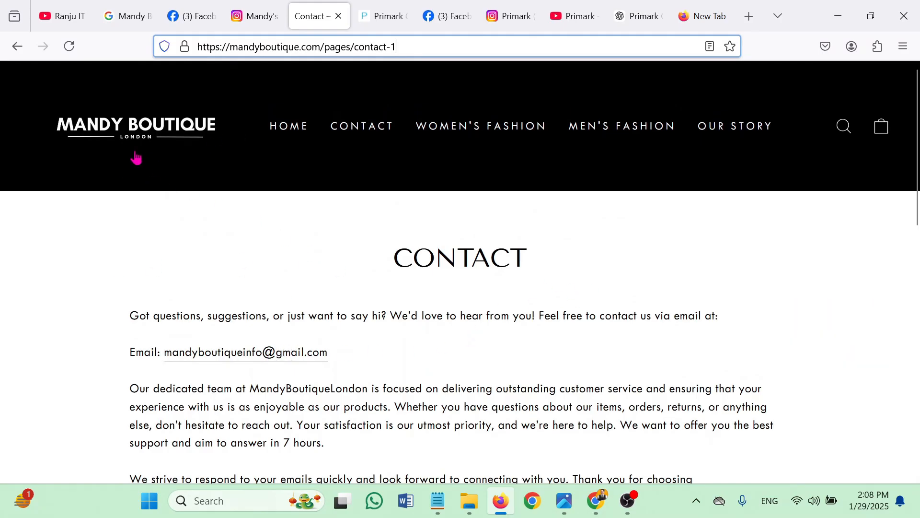
{"action": "scroll", "coordinate": [413, 225], "scroll_direction": "down", "scroll_amount": 1}
{"action": "scroll", "coordinate": [412, 228], "scroll_direction": "down", "scroll_amount": 5}
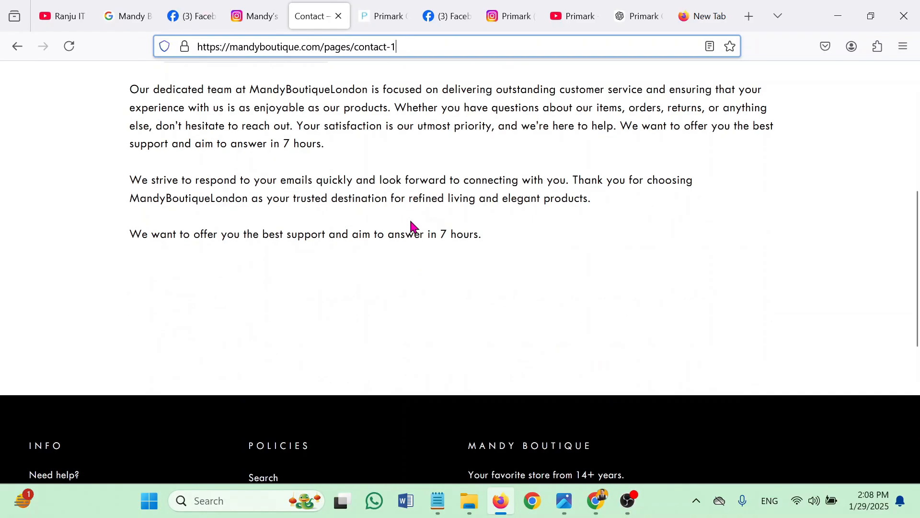
{"action": "scroll", "coordinate": [412, 229], "scroll_direction": "up", "scroll_amount": 4}
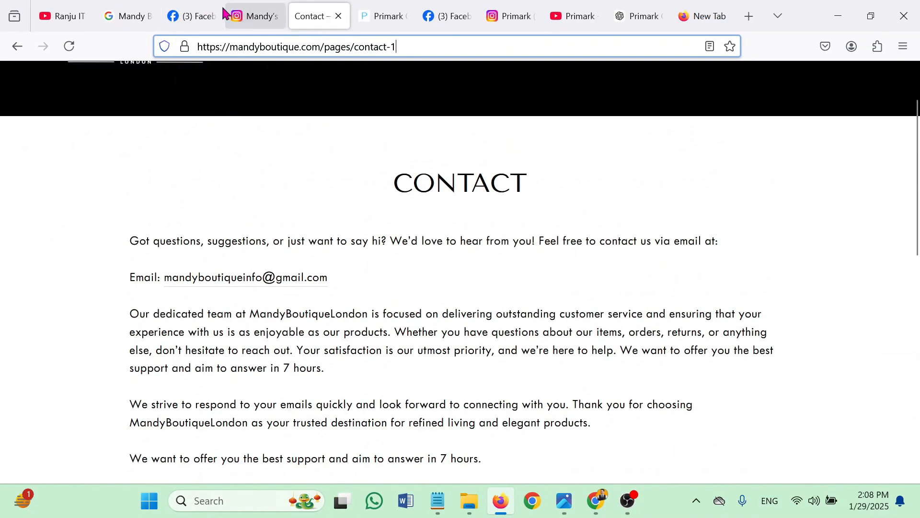
Check the Intro section of the Mandy Boutique Facebook page for contact details, and view the Mandy's Boutique Instagram profile
{"action": "left_click", "coordinate": [207, 12]}
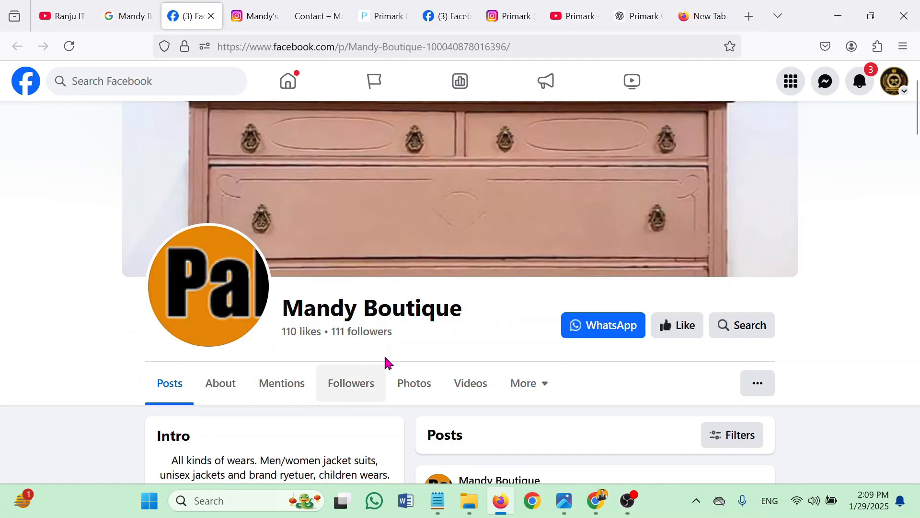
{"action": "scroll", "coordinate": [384, 362], "scroll_direction": "down", "scroll_amount": 5}
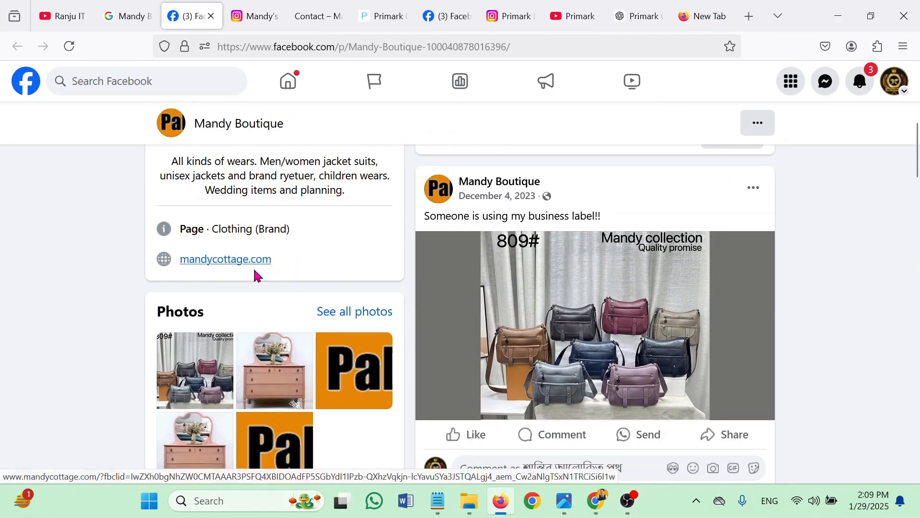
{"action": "scroll", "coordinate": [256, 273], "scroll_direction": "up", "scroll_amount": 4}
{"action": "left_click", "coordinate": [261, 14]}
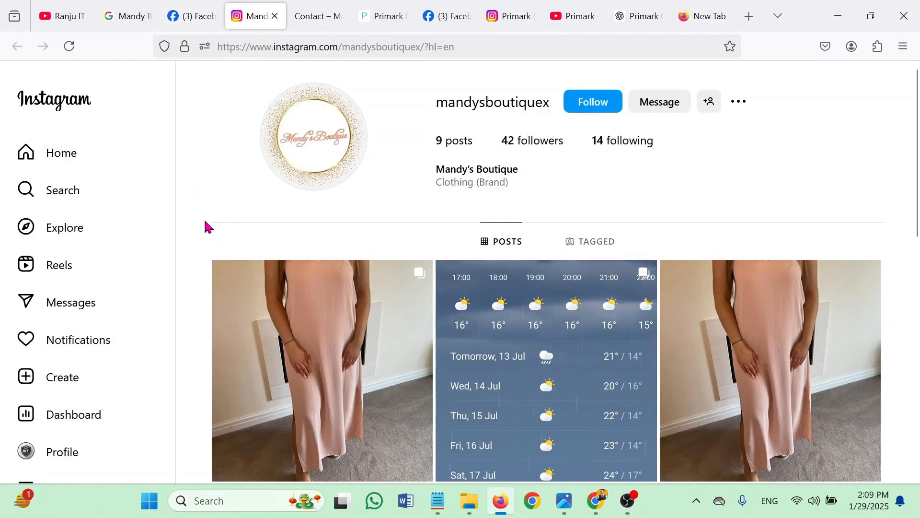
Copy the page name "Mandy Boutique" from the Facebook page header
{"action": "left_click", "coordinate": [184, 10]}
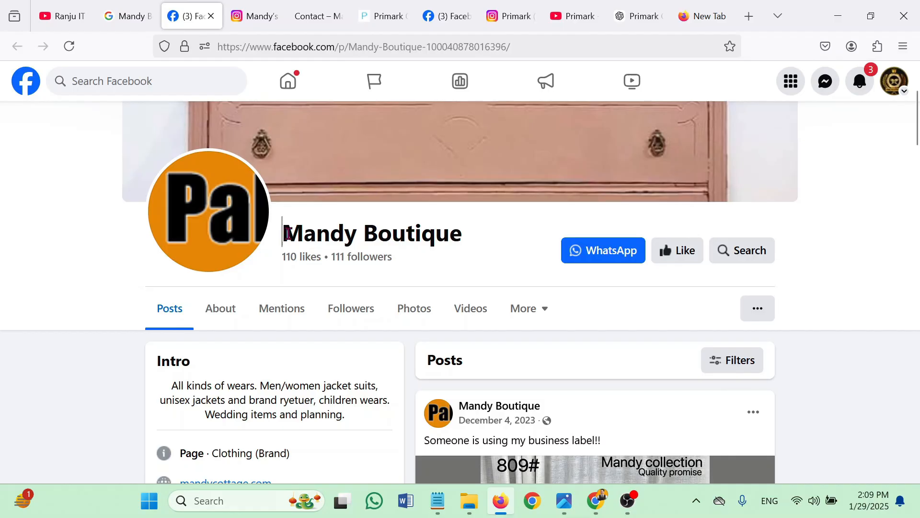
{"action": "left_click_drag", "start_coordinate": [287, 233], "coordinate": [464, 227]}
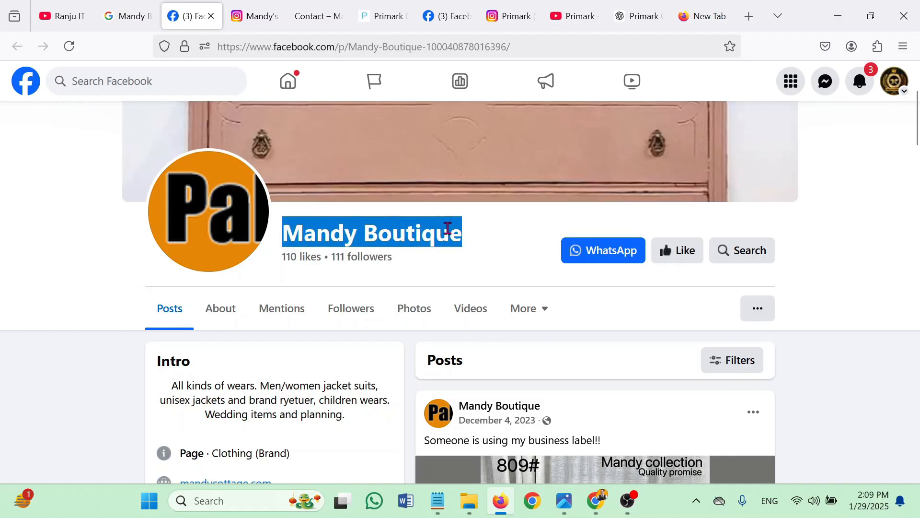
{"action": "right_click", "coordinate": [447, 228]}
{"action": "left_click", "coordinate": [467, 243]}
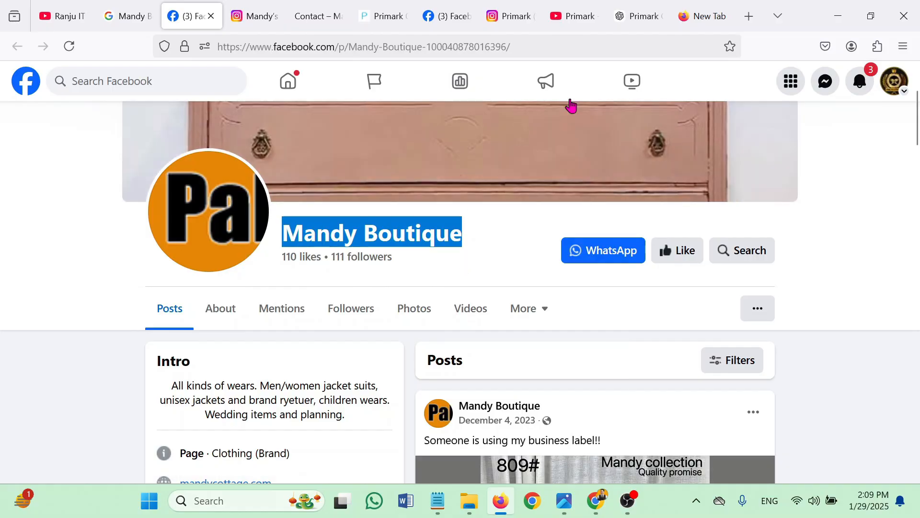
Paste the copied name into a new message in the ChatGPT conversation "Primark Gmail Ideas" and add a comma after it
{"action": "left_click", "coordinate": [630, 16]}
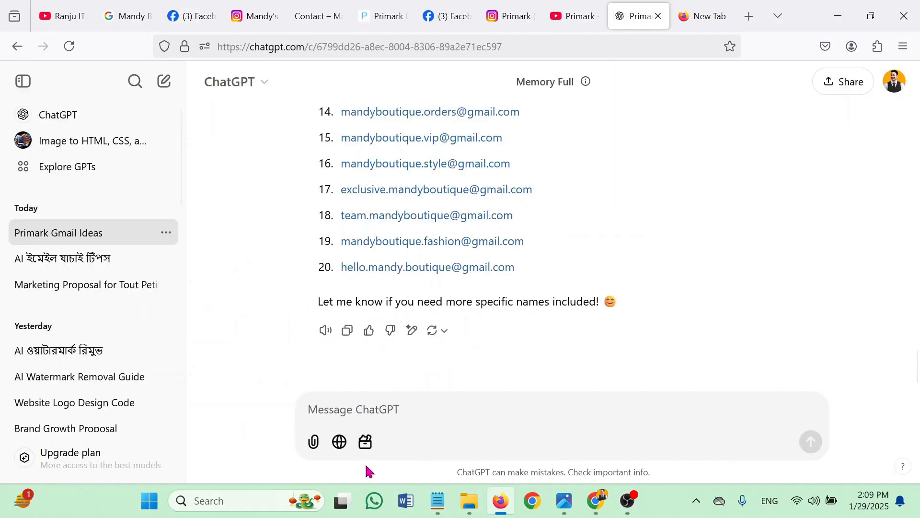
{"action": "right_click", "coordinate": [387, 412]}
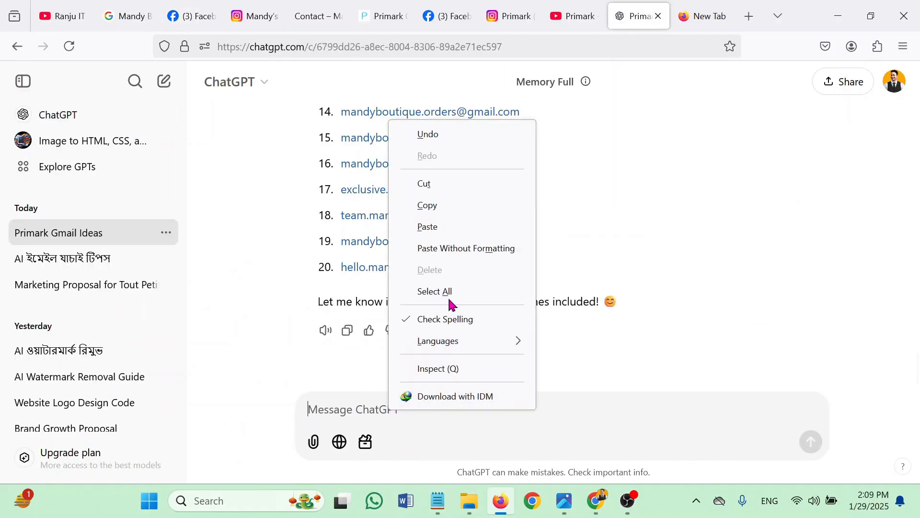
{"action": "left_click", "coordinate": [436, 231]}
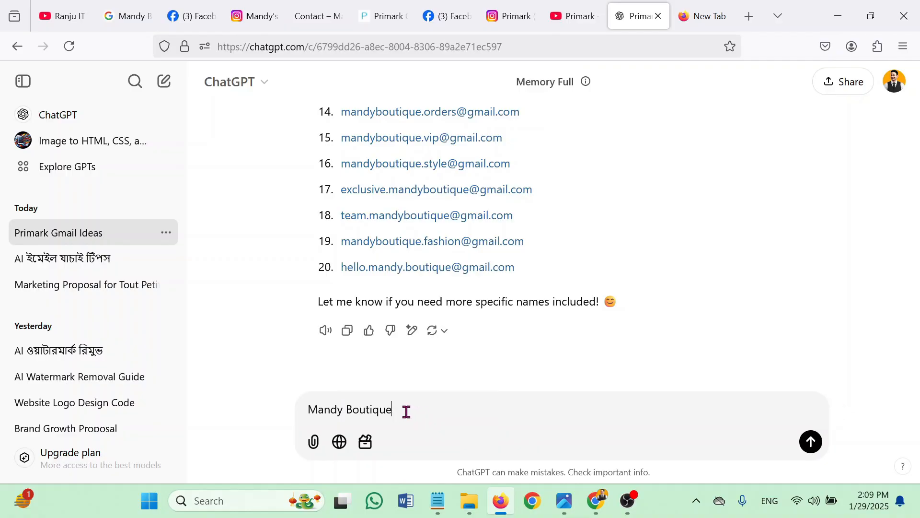
{"action": "type", "text": ","}
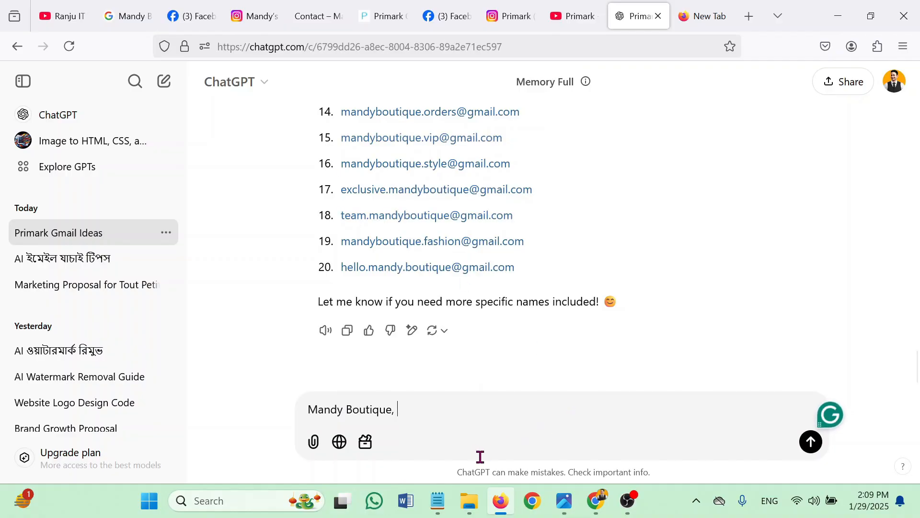
Copy "Use these first names and last names to give me 20 valid email ideas" from the prompt notes in Notepad
{"action": "left_click", "coordinate": [438, 501]}
{"action": "left_click", "coordinate": [323, 381]}
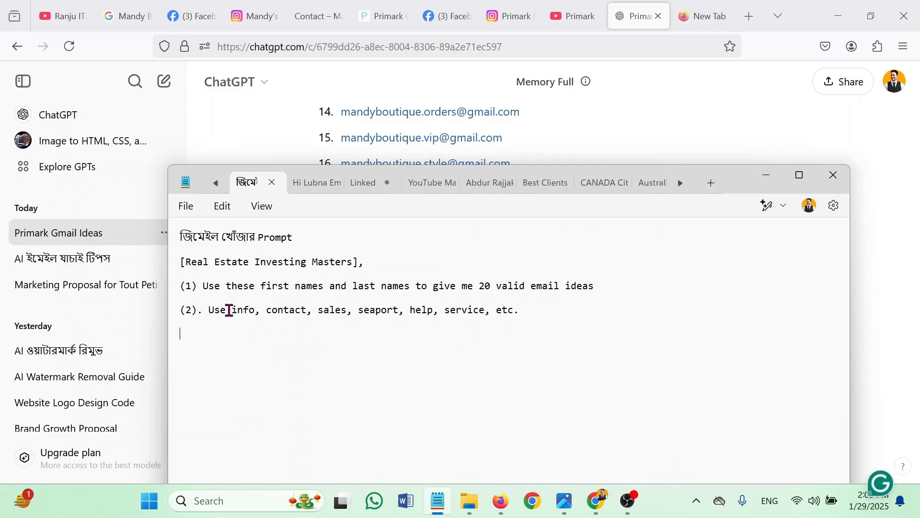
{"action": "double_click", "coordinate": [205, 290]}
{"action": "left_click_drag", "start_coordinate": [230, 290], "coordinate": [322, 293]}
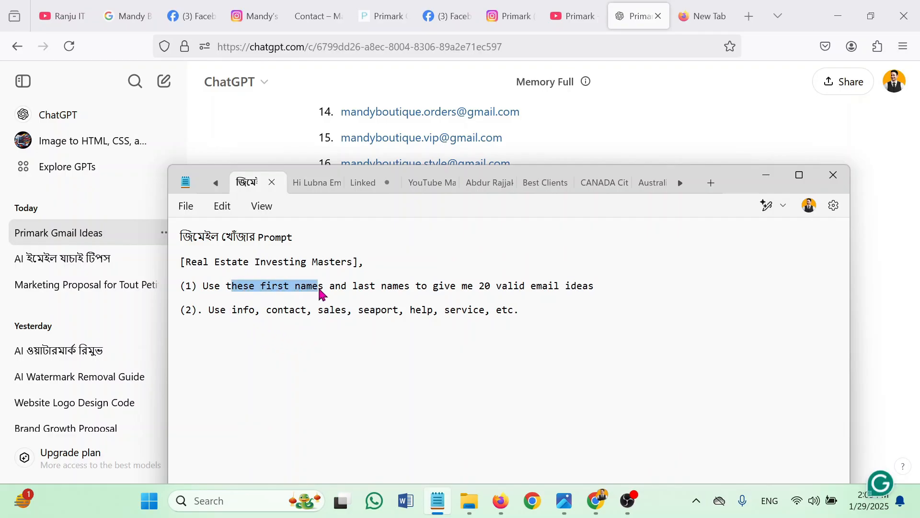
{"action": "triple_click", "coordinate": [321, 291]}
{"action": "left_click_drag", "start_coordinate": [205, 288], "coordinate": [605, 288]}
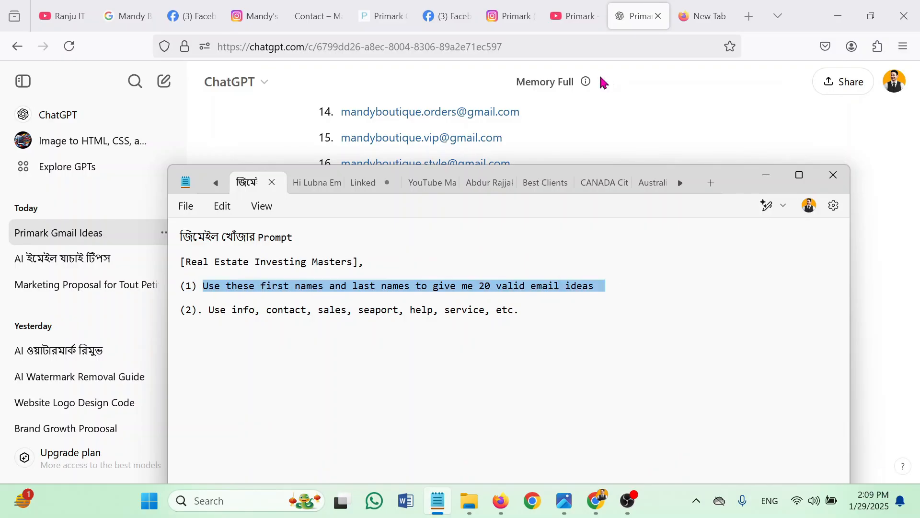
{"action": "left_click", "coordinate": [763, 179]}
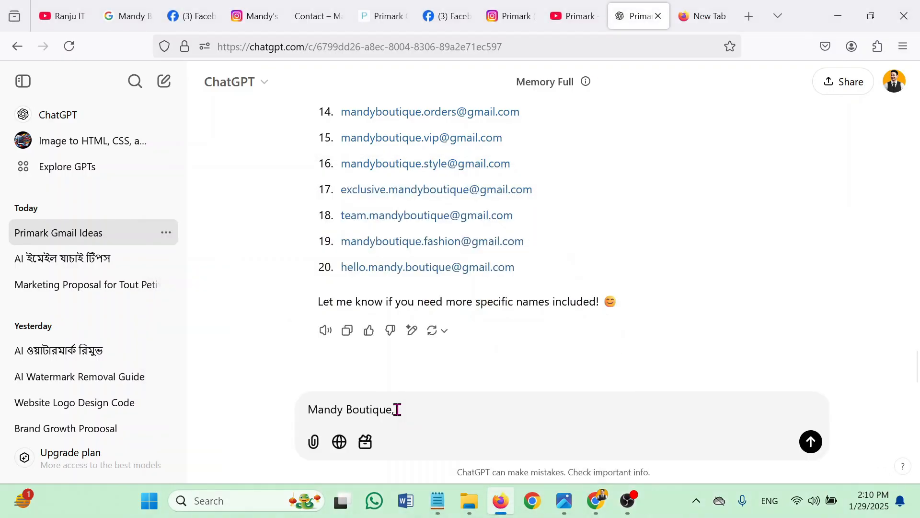
Add the copied prompt line after "Mandy Boutique," in the ChatGPT message and send it
{"action": "left_click", "coordinate": [424, 413]}
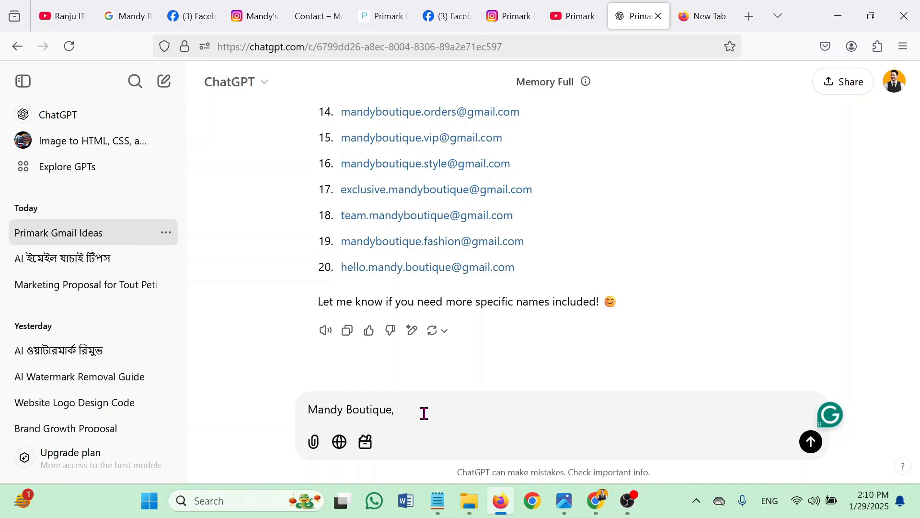
{"action": "key", "text": "ctrl+v"}
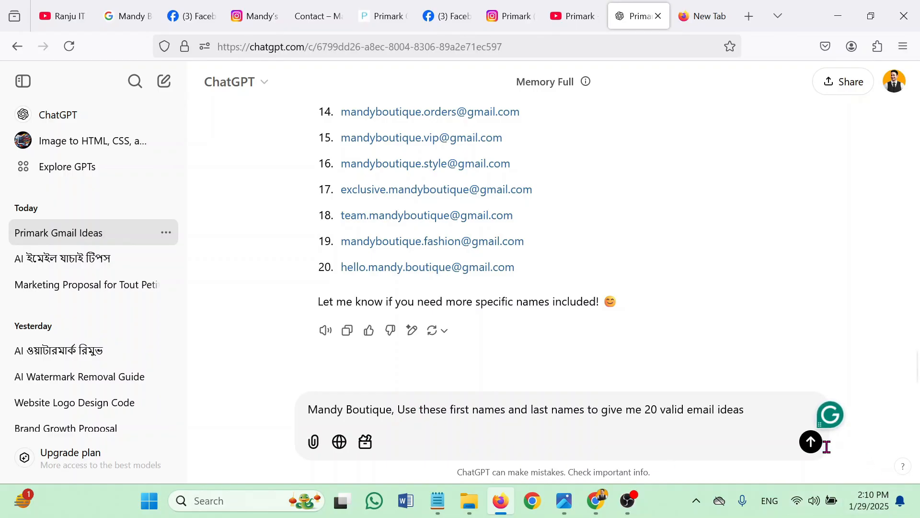
{"action": "left_click", "coordinate": [811, 442]}
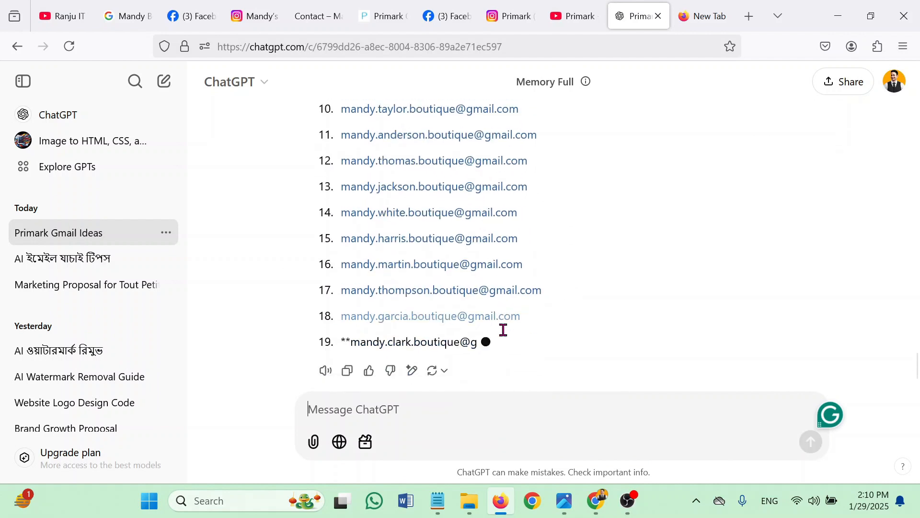
Copy the whole list of 20 generated email addresses from the ChatGPT reply
{"action": "left_click_drag", "start_coordinate": [506, 267], "coordinate": [366, 116]}
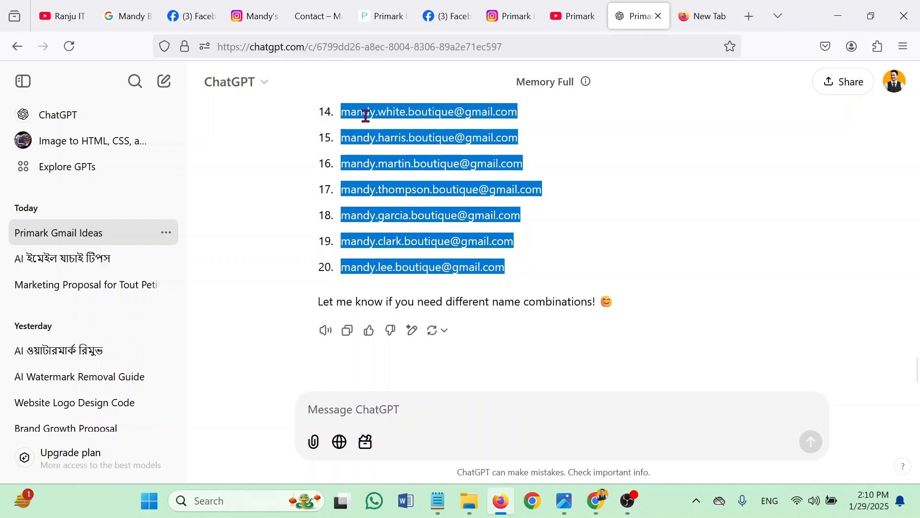
{"action": "left_click_drag", "start_coordinate": [392, 70], "coordinate": [366, 122]}
{"action": "right_click", "coordinate": [376, 125]}
{"action": "left_click", "coordinate": [393, 138]}
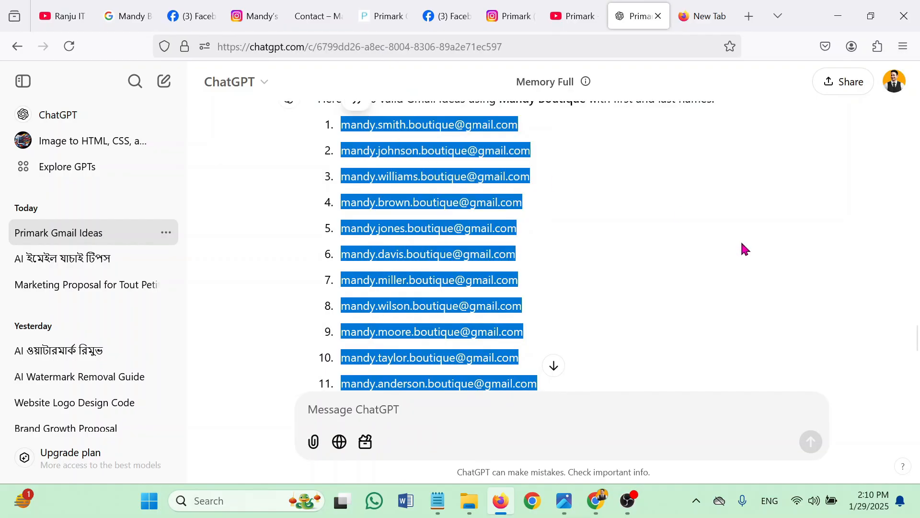
Switch to Gmail in Chrome, start a new message and paste the copied addresses as recipients
{"action": "left_click", "coordinate": [611, 507]}
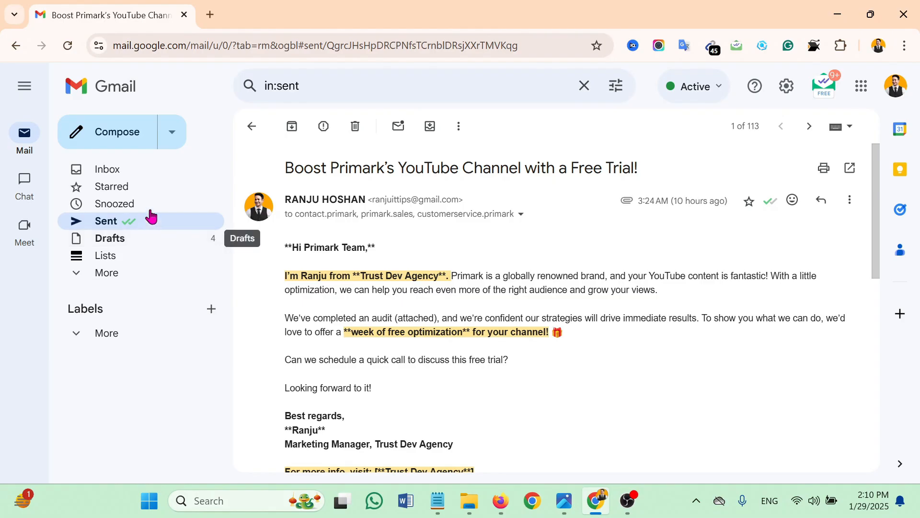
{"action": "left_click", "coordinate": [115, 134]}
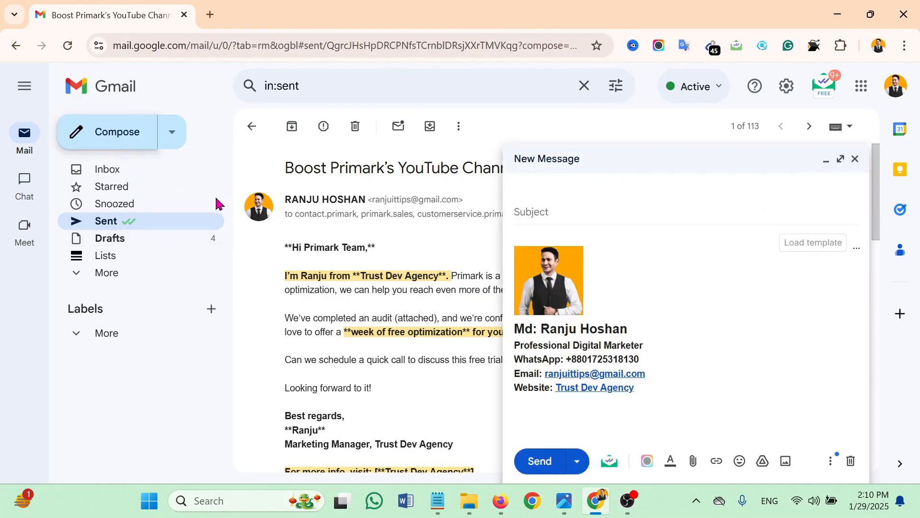
{"action": "left_click", "coordinate": [607, 189]}
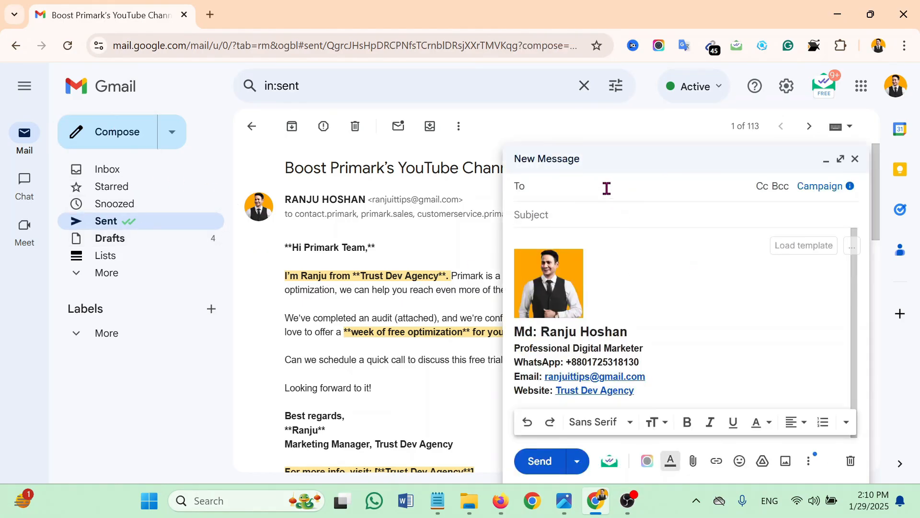
{"action": "key", "text": "ctrl+v"}
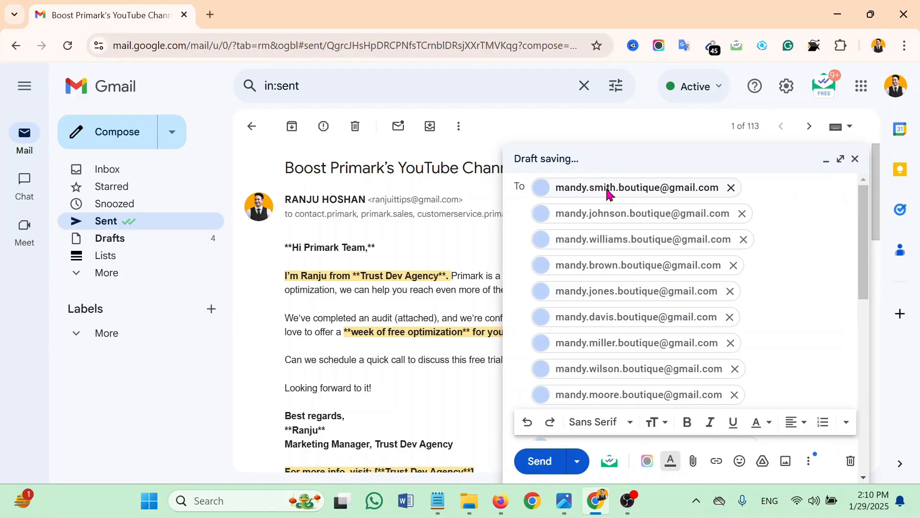
Review the recipient list in the new message, checking each address's profile picture for signs of a real account
{"action": "scroll", "coordinate": [637, 288], "scroll_direction": "down", "scroll_amount": 2}
{"action": "scroll", "coordinate": [642, 285], "scroll_direction": "up", "scroll_amount": 2}
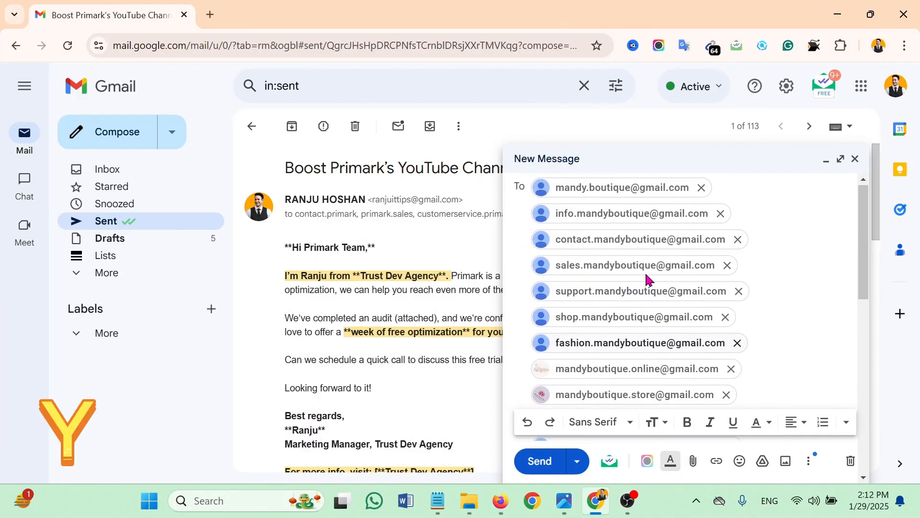
{"action": "scroll", "coordinate": [648, 279], "scroll_direction": "down", "scroll_amount": 5}
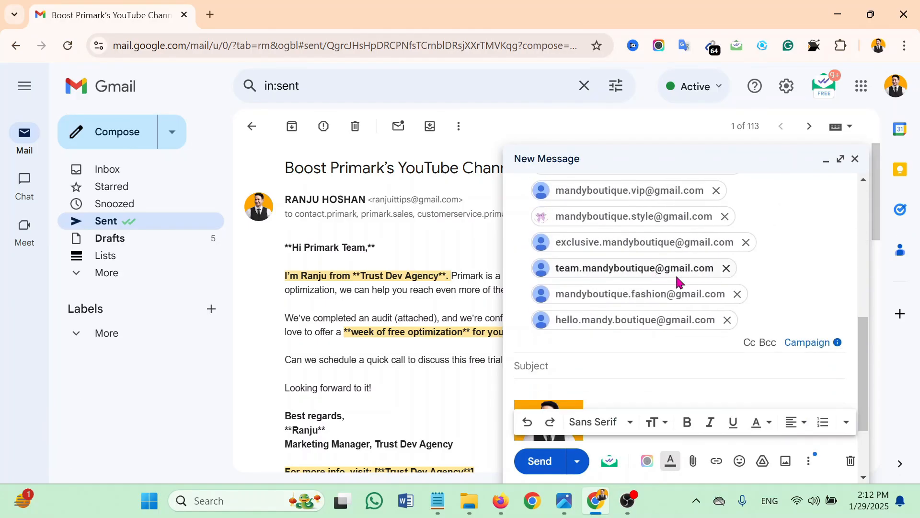
{"action": "scroll", "coordinate": [642, 274], "scroll_direction": "up", "scroll_amount": 5}
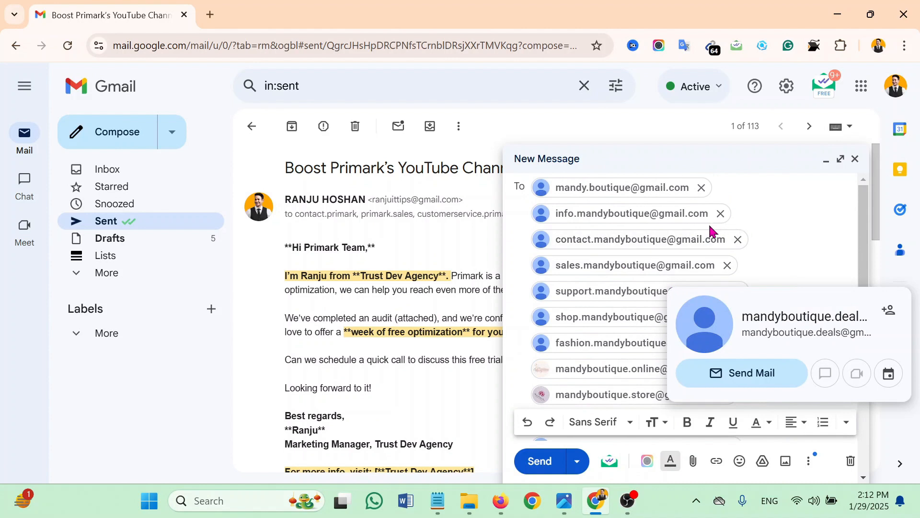
{"action": "scroll", "coordinate": [637, 273], "scroll_direction": "down", "scroll_amount": 3}
{"action": "scroll", "coordinate": [544, 207], "scroll_direction": "down", "scroll_amount": 2}
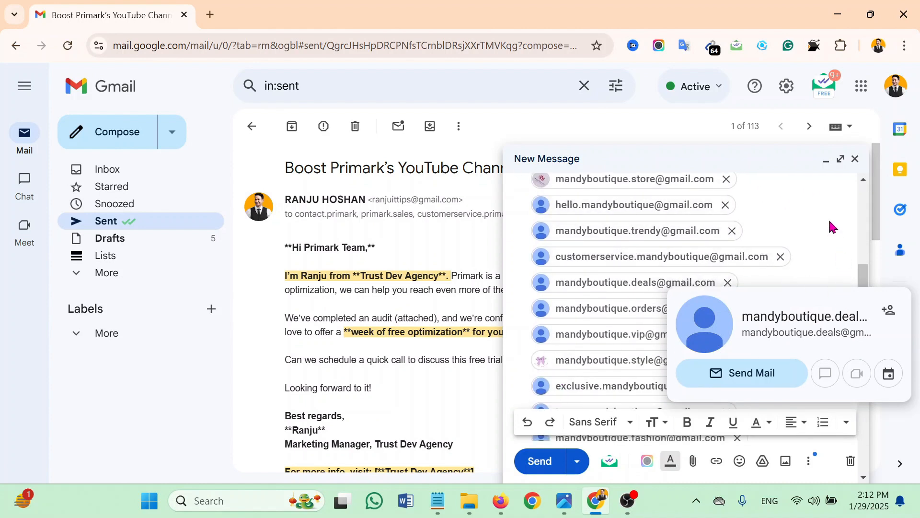
Check the remaining Mandy Boutique recipients down to the end of the list for profile pictures that indicate real accounts
{"action": "scroll", "coordinate": [561, 360], "scroll_direction": "down", "scroll_amount": 2}
{"action": "scroll", "coordinate": [566, 365], "scroll_direction": "down", "scroll_amount": 2}
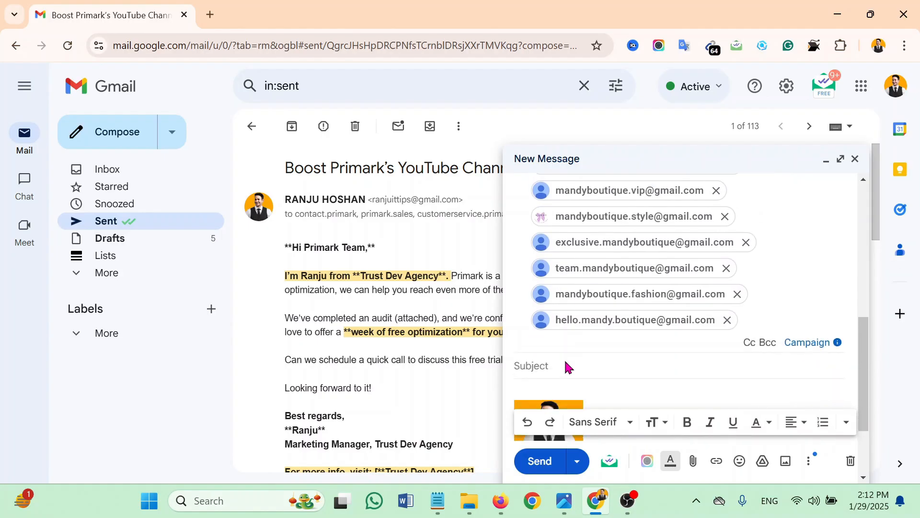
{"action": "scroll", "coordinate": [567, 316], "scroll_direction": "up", "scroll_amount": 2}
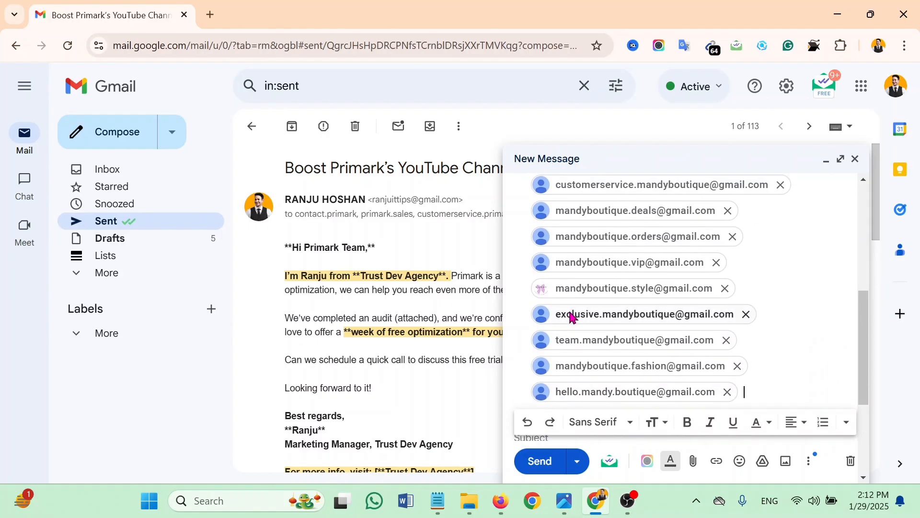
{"action": "scroll", "coordinate": [572, 316], "scroll_direction": "up", "scroll_amount": 8}
{"action": "scroll", "coordinate": [576, 360], "scroll_direction": "down", "scroll_amount": 3}
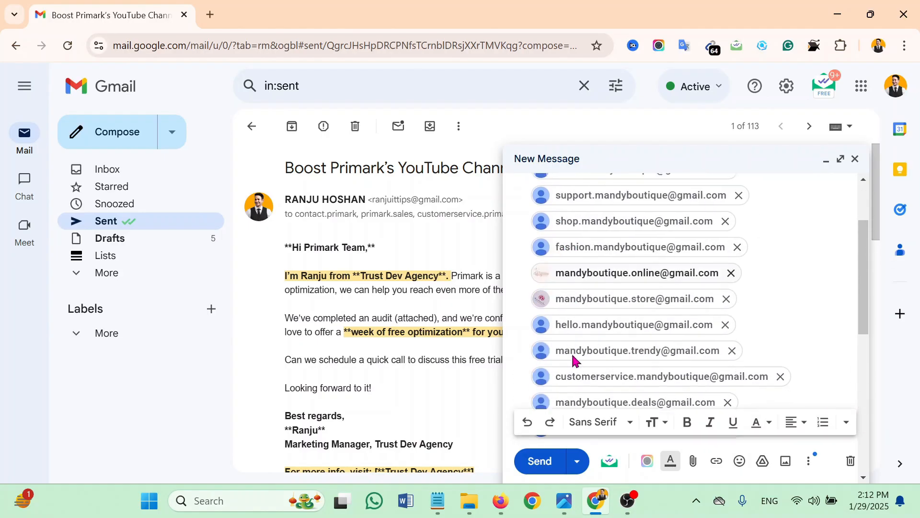
{"action": "scroll", "coordinate": [575, 360], "scroll_direction": "down", "scroll_amount": 2}
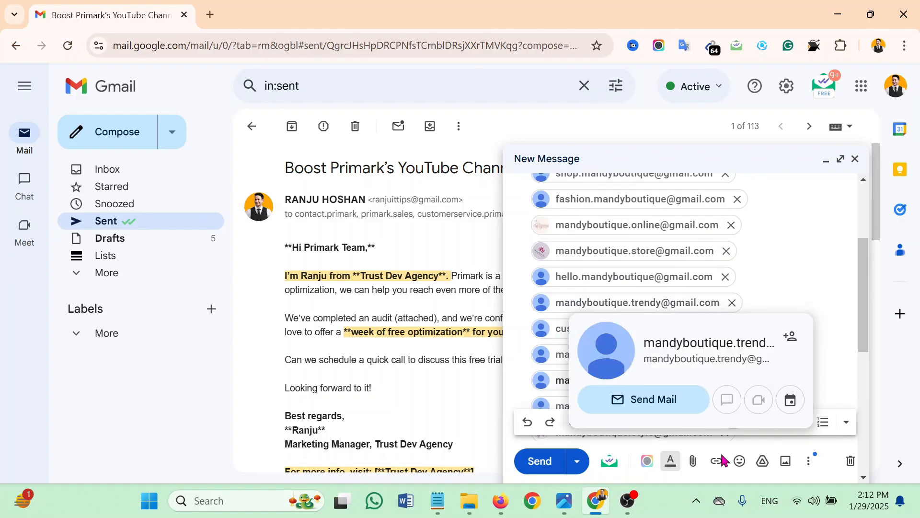
{"action": "mouse_move", "coordinate": [628, 501]}
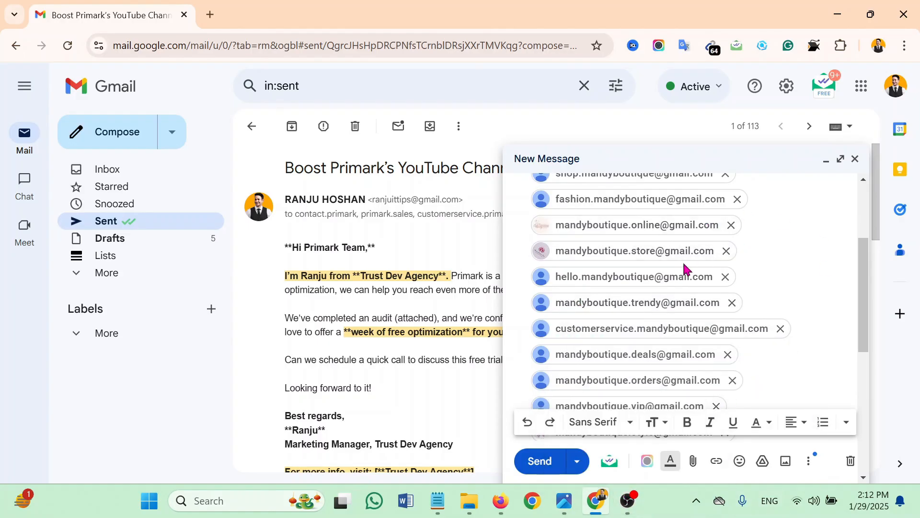
{"action": "scroll", "coordinate": [696, 264], "scroll_direction": "up", "scroll_amount": 3}
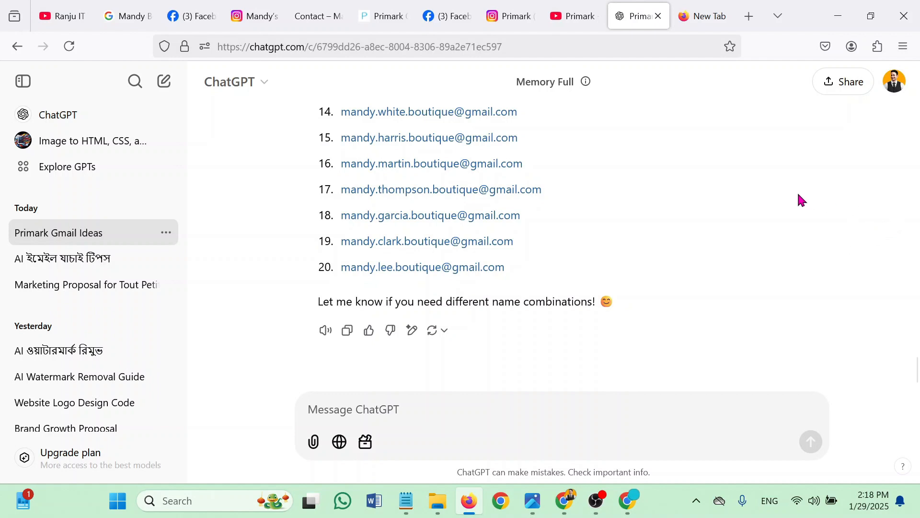
Switch to Firefox and look through the Primark eGift card website for a contact email address
{"action": "left_click", "coordinate": [383, 15]}
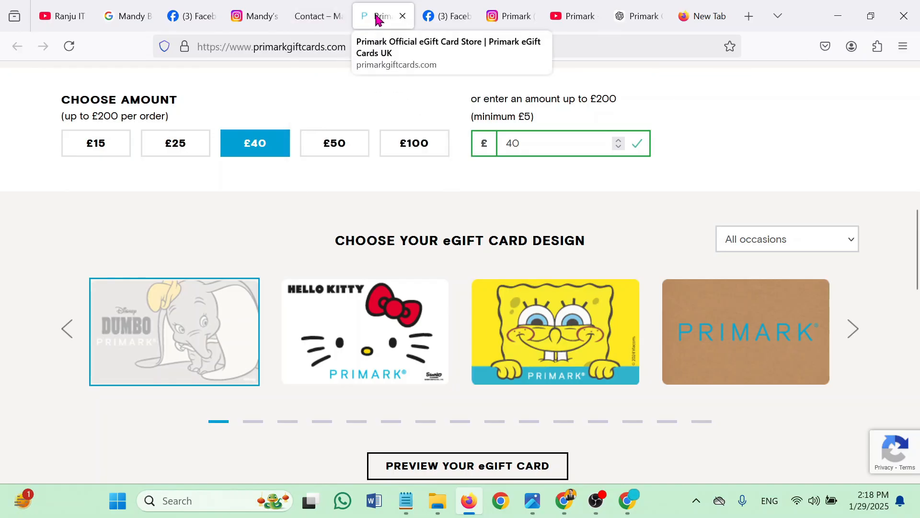
{"action": "scroll", "coordinate": [528, 249], "scroll_direction": "down", "scroll_amount": 5}
{"action": "scroll", "coordinate": [619, 271], "scroll_direction": "up", "scroll_amount": 7}
{"action": "scroll", "coordinate": [633, 278], "scroll_direction": "up", "scroll_amount": 10}
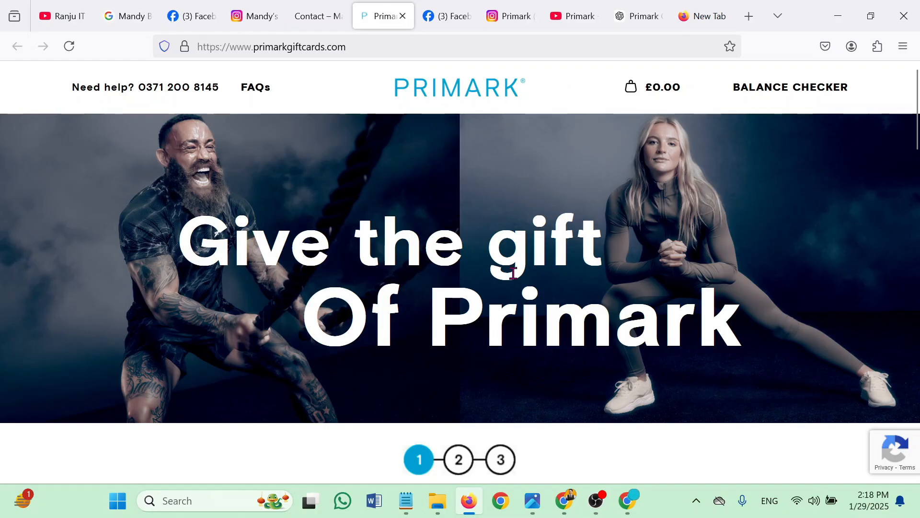
{"action": "scroll", "coordinate": [514, 273], "scroll_direction": "down", "scroll_amount": 15}
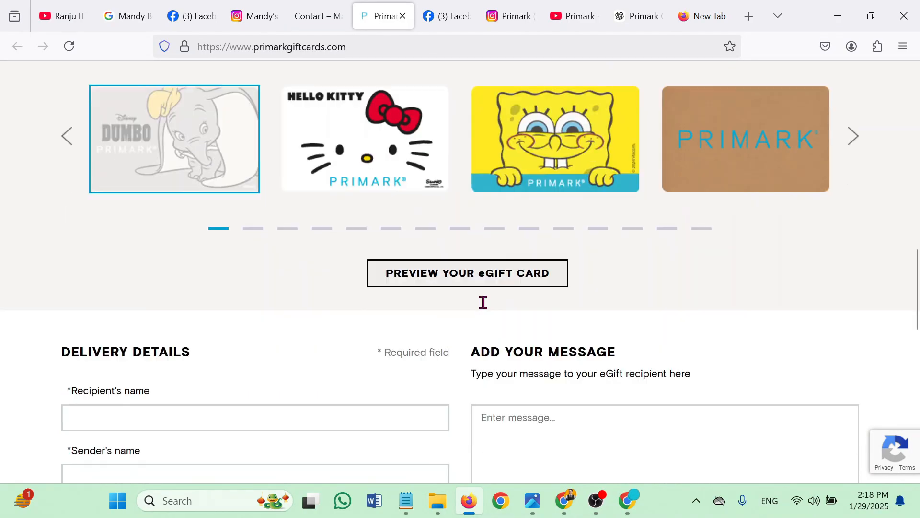
{"action": "scroll", "coordinate": [483, 302], "scroll_direction": "down", "scroll_amount": 10}
{"action": "scroll", "coordinate": [446, 322], "scroll_direction": "up", "scroll_amount": 15}
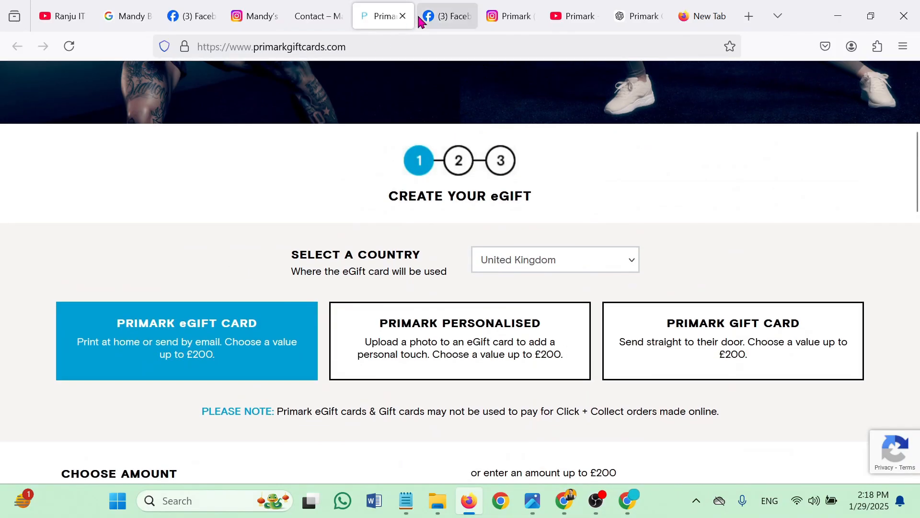
Check the intro details on Primark's Facebook page for a contact email address
{"action": "left_click", "coordinate": [436, 16]}
{"action": "scroll", "coordinate": [341, 348], "scroll_direction": "down", "scroll_amount": 3}
{"action": "scroll", "coordinate": [341, 348], "scroll_direction": "down", "scroll_amount": 3}
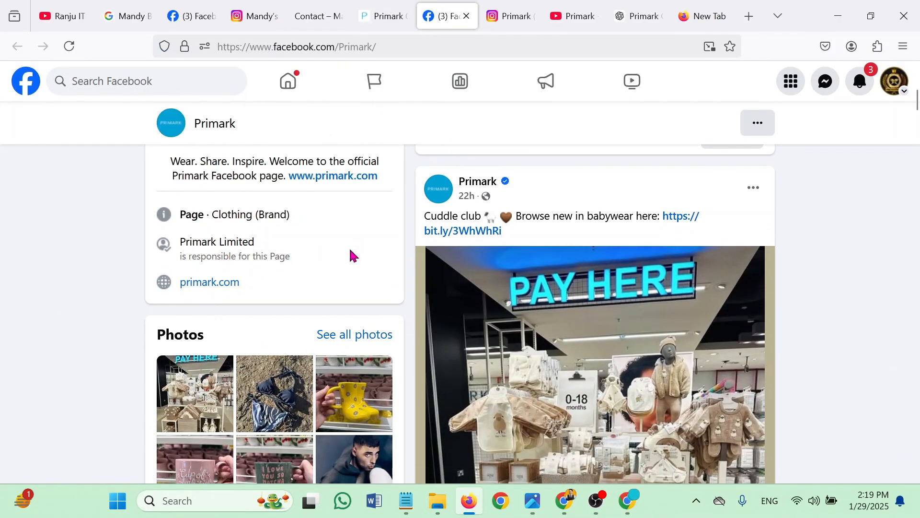
{"action": "scroll", "coordinate": [352, 252], "scroll_direction": "up", "scroll_amount": 5}
Check the About details of Primark's YouTube channel for a contact email, and close them when done
{"action": "left_click", "coordinate": [567, 16]}
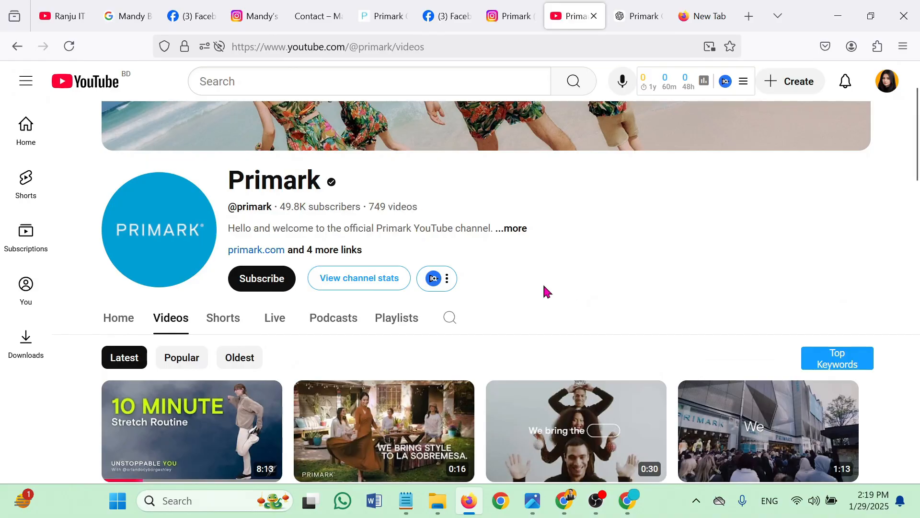
{"action": "left_click", "coordinate": [504, 229]}
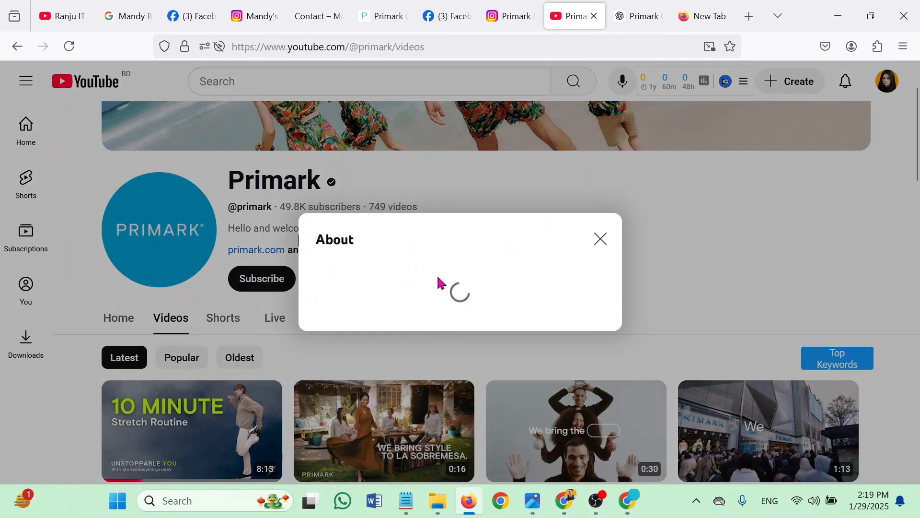
{"action": "scroll", "coordinate": [462, 318], "scroll_direction": "down", "scroll_amount": 3}
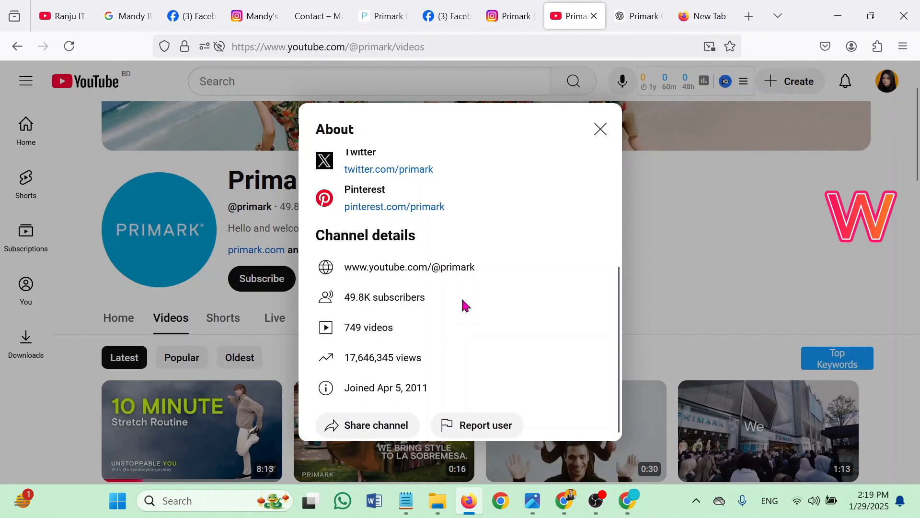
{"action": "left_click", "coordinate": [600, 130]}
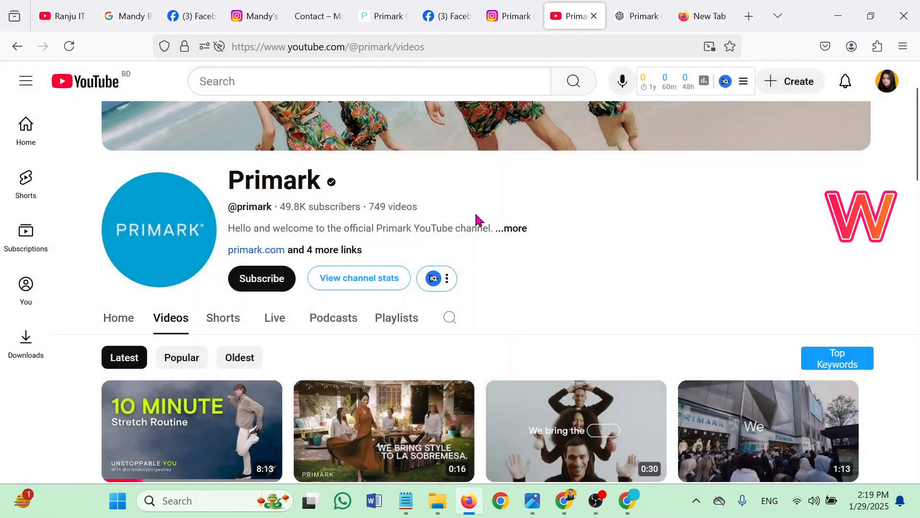
Copy the channel name "Primark" from the YouTube channel header
{"action": "left_click_drag", "start_coordinate": [232, 179], "coordinate": [311, 178]}
{"action": "left_click", "coordinate": [310, 179]}
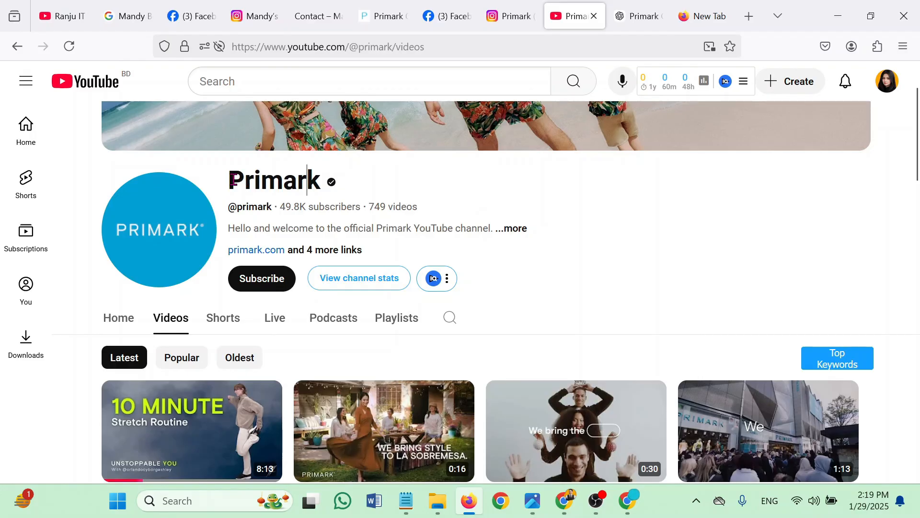
{"action": "left_click_drag", "start_coordinate": [233, 180], "coordinate": [318, 179]}
{"action": "right_click", "coordinate": [317, 179]}
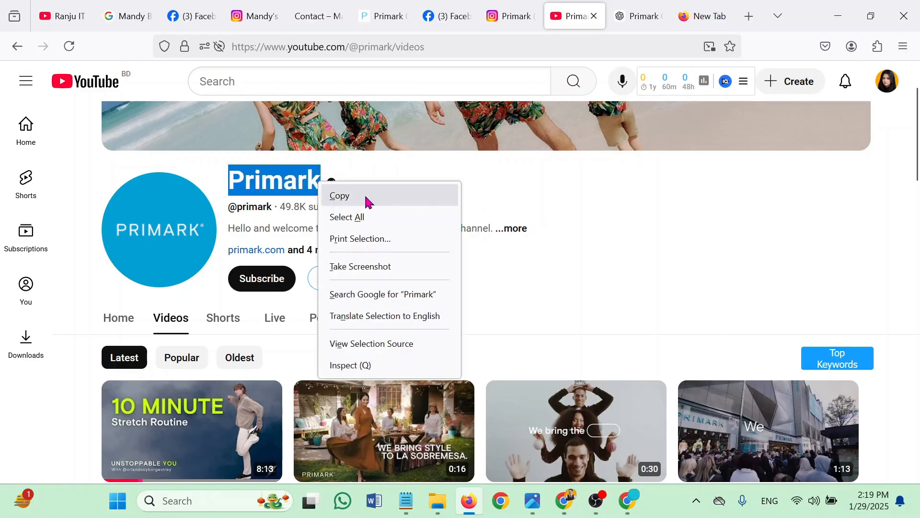
{"action": "left_click", "coordinate": [359, 197]}
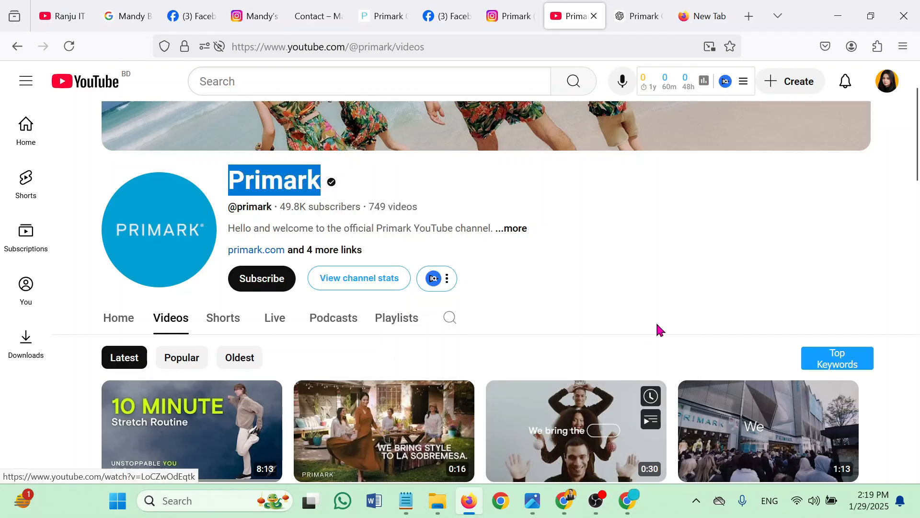
Paste the copied name into a new message in the ChatGPT conversation and add a comma after it
{"action": "left_click", "coordinate": [627, 9]}
{"action": "right_click", "coordinate": [405, 402]}
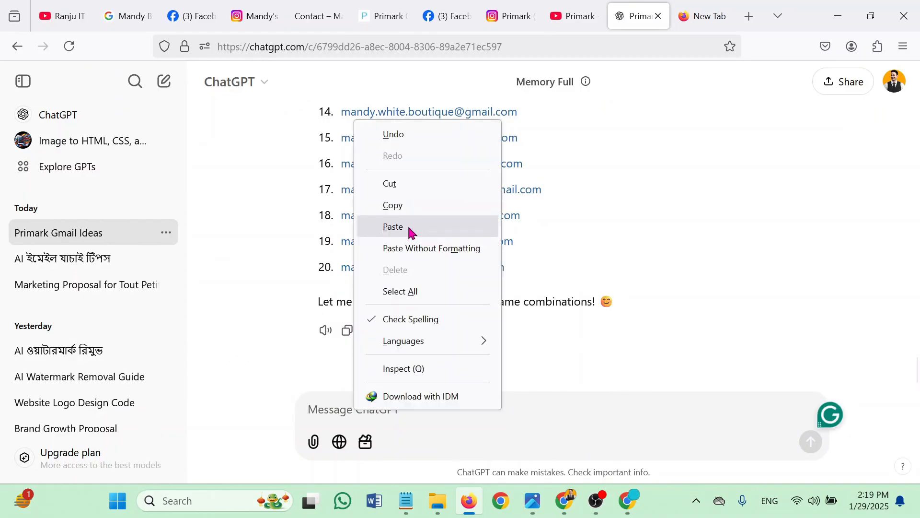
{"action": "left_click", "coordinate": [409, 230]}
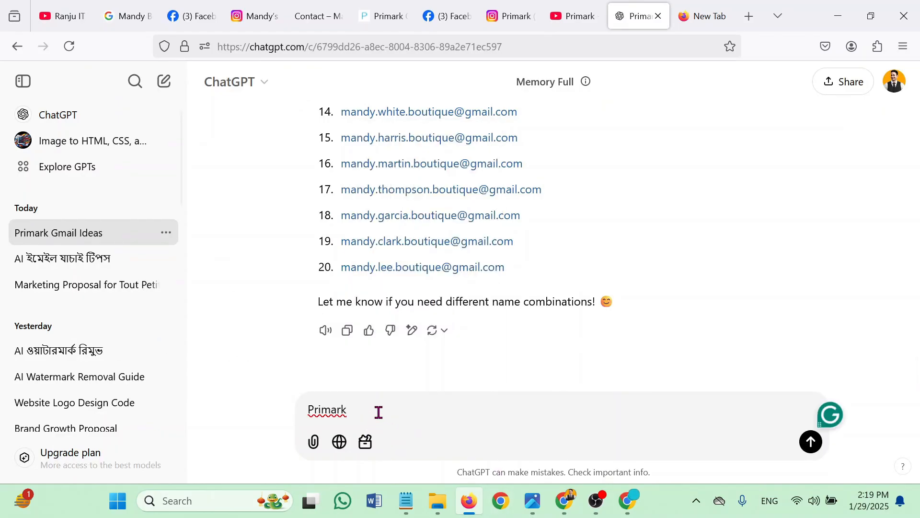
{"action": "type", "text": ","}
{"action": "key", "text": "super+v"}
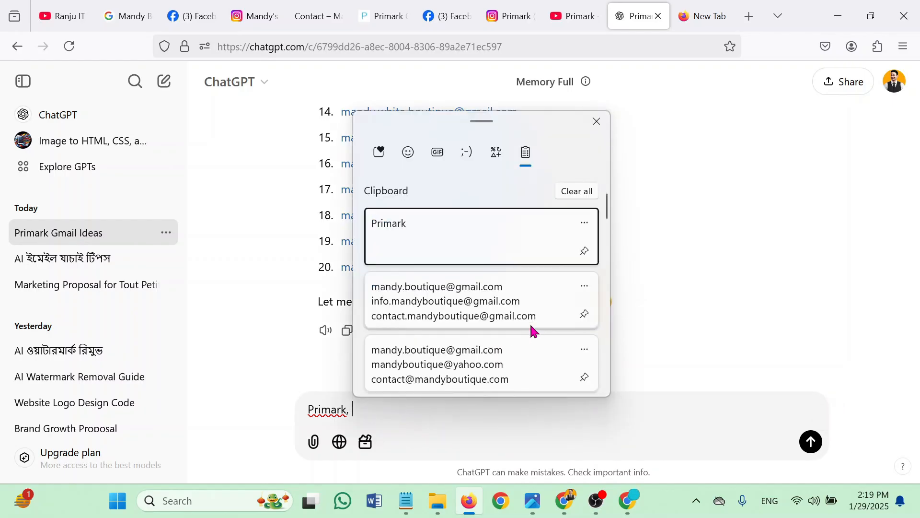
{"action": "scroll", "coordinate": [511, 309], "scroll_direction": "down", "scroll_amount": 2}
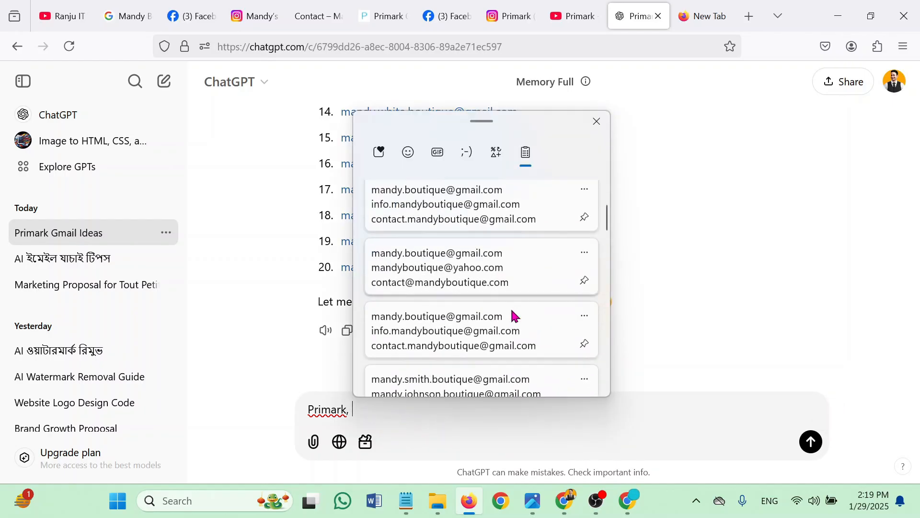
{"action": "left_click", "coordinate": [449, 418]}
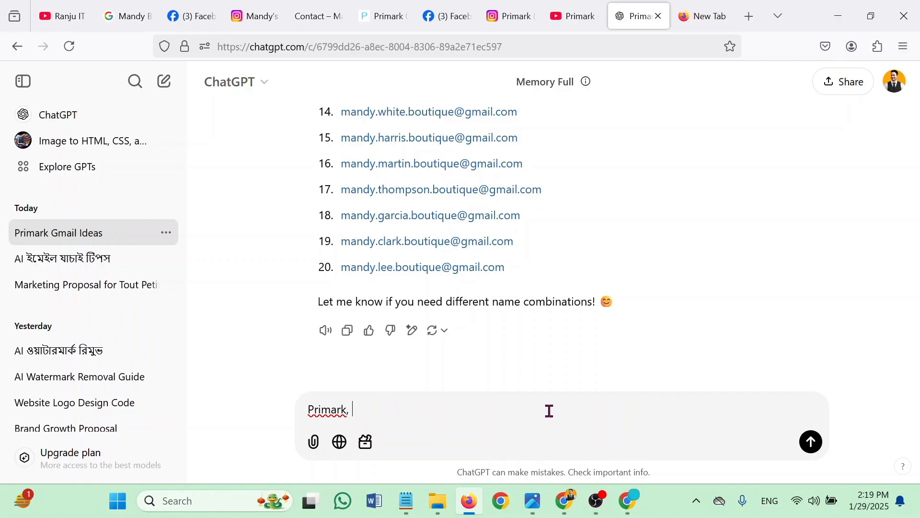
Switch to Notepad and copy the second prompt line, "Use info, contact, sales, seaport, help, service, etc."
{"action": "left_click", "coordinate": [406, 501]}
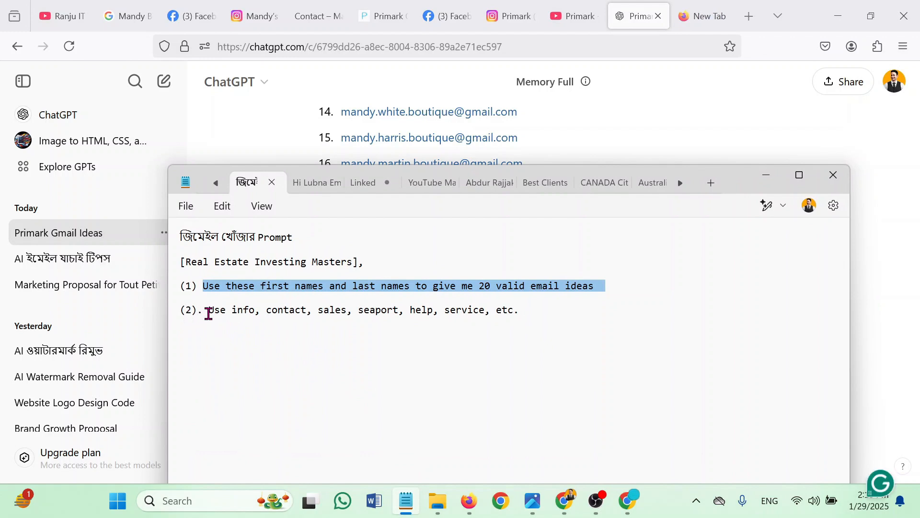
{"action": "left_click_drag", "start_coordinate": [209, 310], "coordinate": [526, 312]}
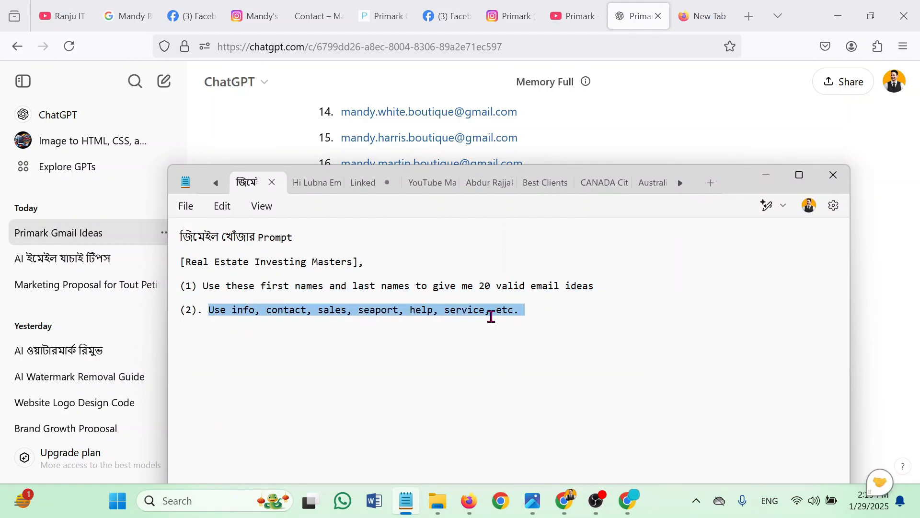
{"action": "right_click", "coordinate": [490, 317]}
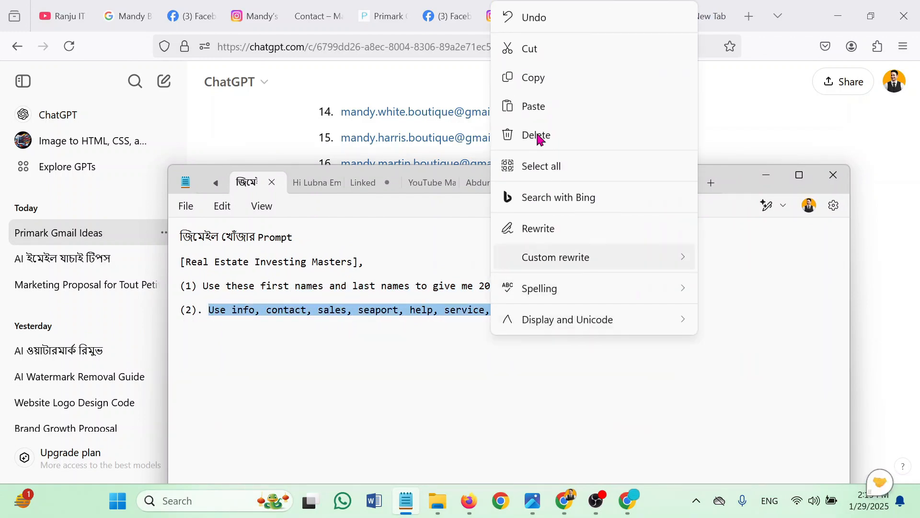
{"action": "left_click", "coordinate": [532, 76]}
Return to ChatGPT, paste the copied prompt line after "Primark," and send the message
{"action": "left_click", "coordinate": [638, 16]}
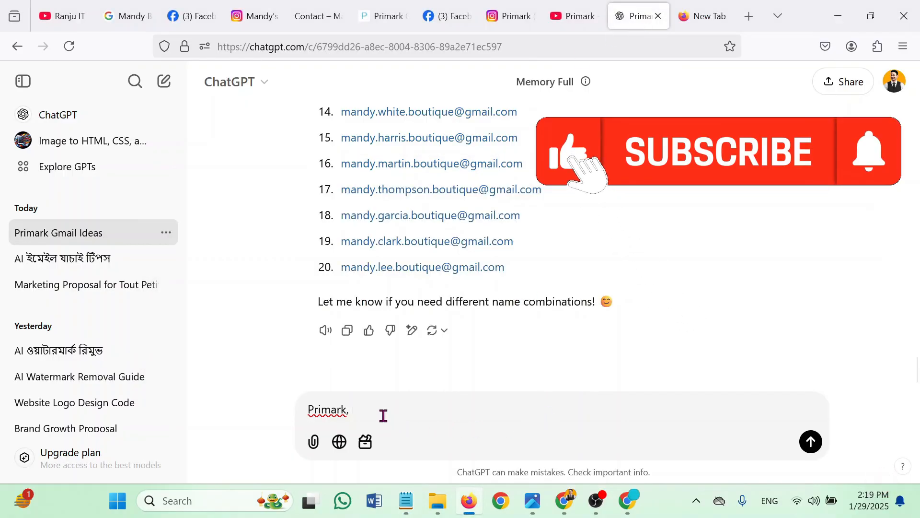
{"action": "key", "text": "ctrl+v"}
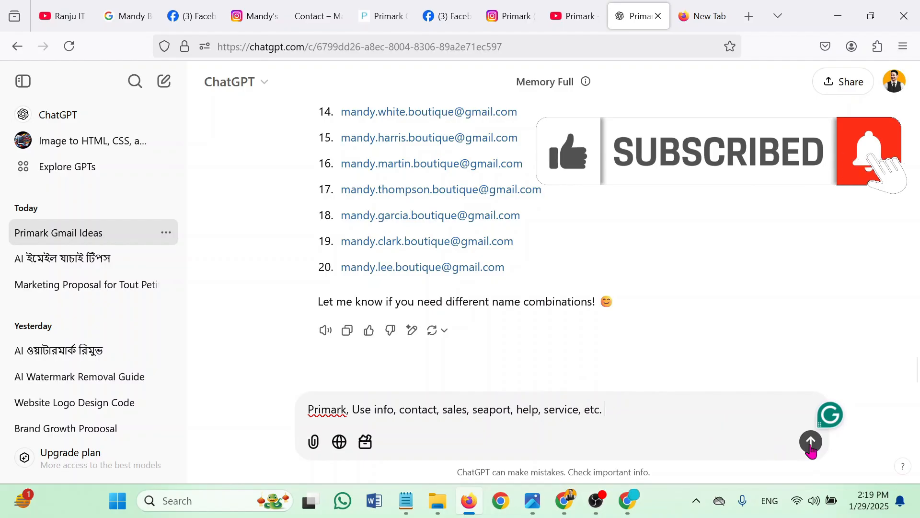
{"action": "key", "text": "Return"}
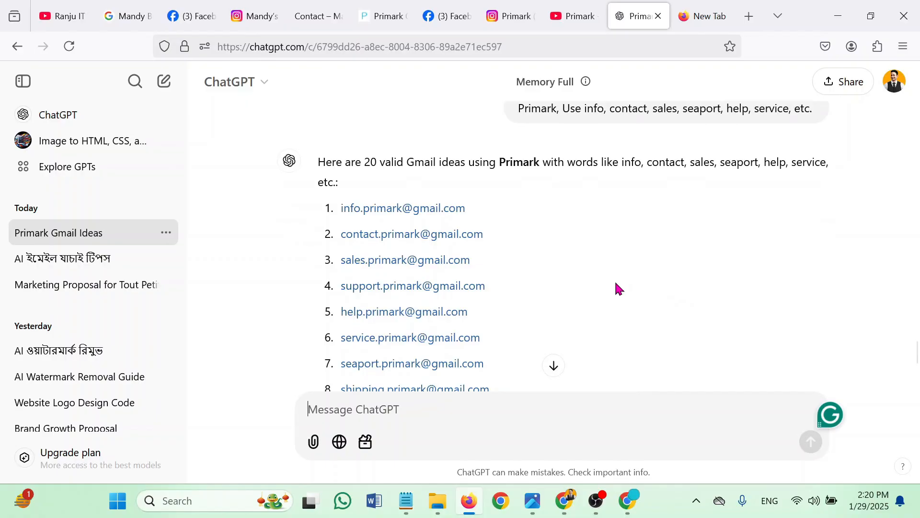
Copy all 20 generated Primark email addresses from the latest ChatGPT reply
{"action": "scroll", "coordinate": [611, 274], "scroll_direction": "down", "scroll_amount": 7}
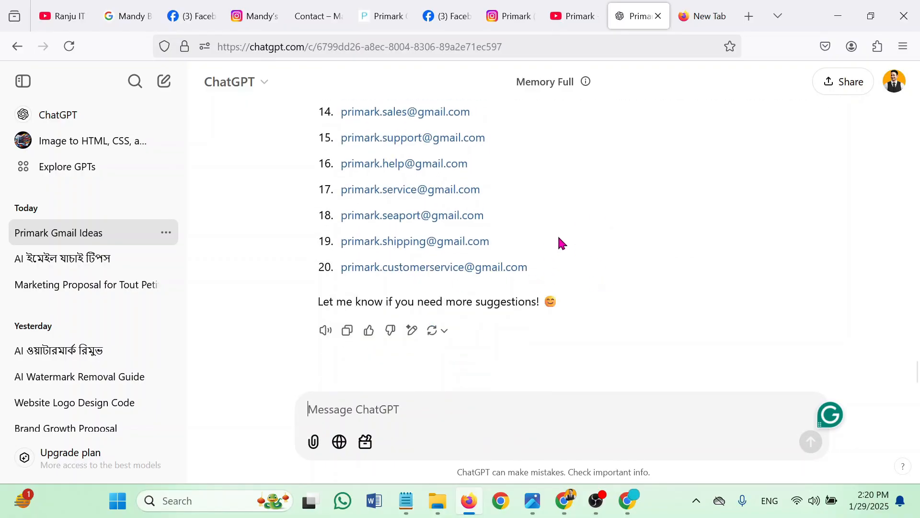
{"action": "scroll", "coordinate": [433, 232], "scroll_direction": "up", "scroll_amount": 6}
{"action": "scroll", "coordinate": [388, 192], "scroll_direction": "down", "scroll_amount": 6}
{"action": "left_click_drag", "start_coordinate": [530, 268], "coordinate": [345, 164]}
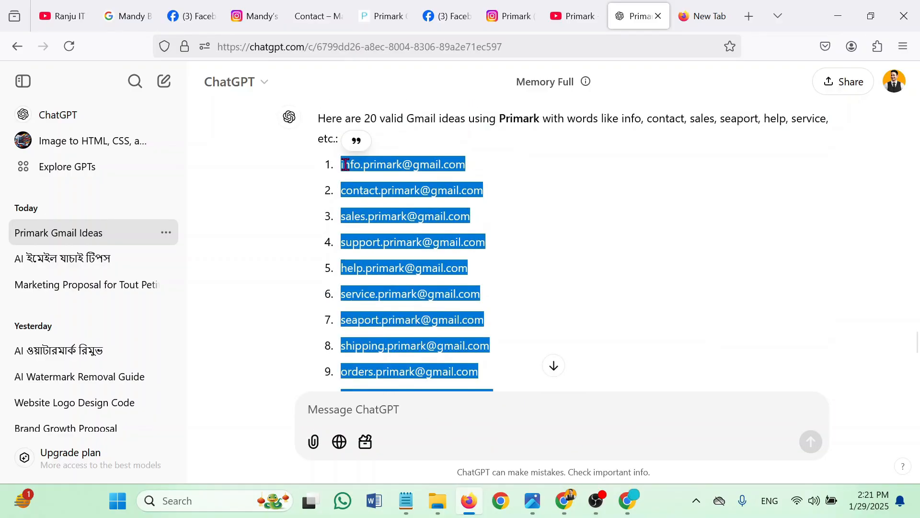
{"action": "right_click", "coordinate": [349, 164]}
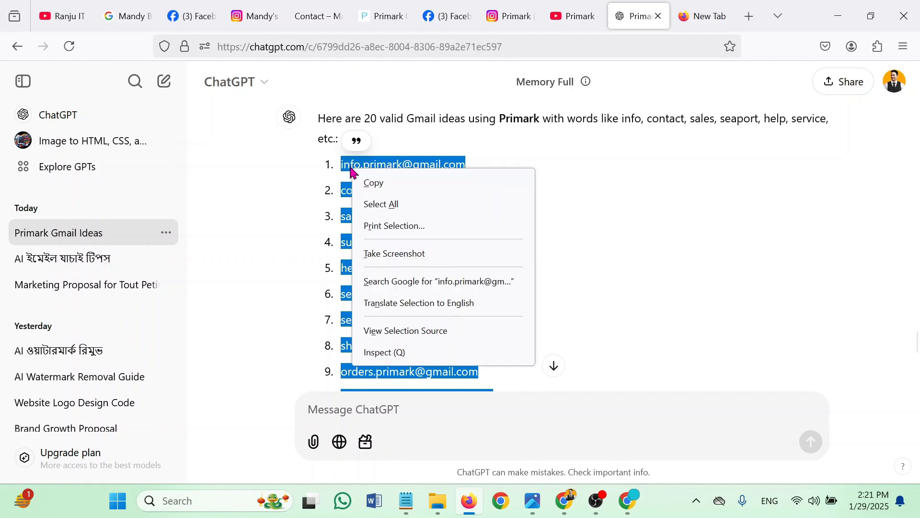
{"action": "left_click", "coordinate": [373, 184]}
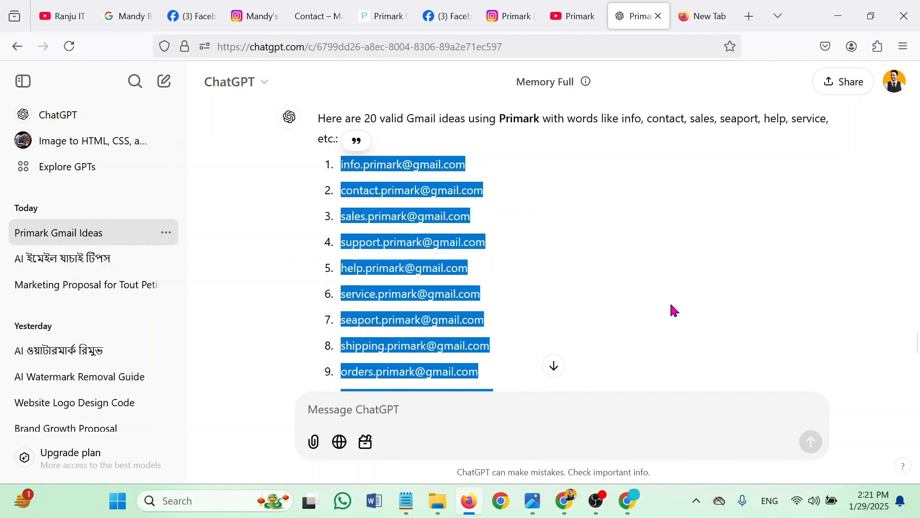
Switch to Gmail, start a second new message and paste the copied Primark addresses as its recipients
{"action": "key", "text": "alt+Tab"}
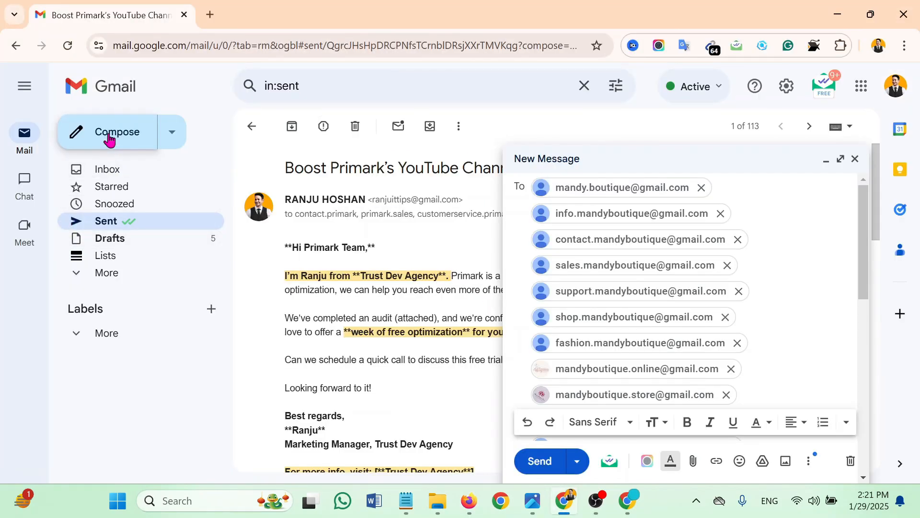
{"action": "left_click", "coordinate": [109, 137]}
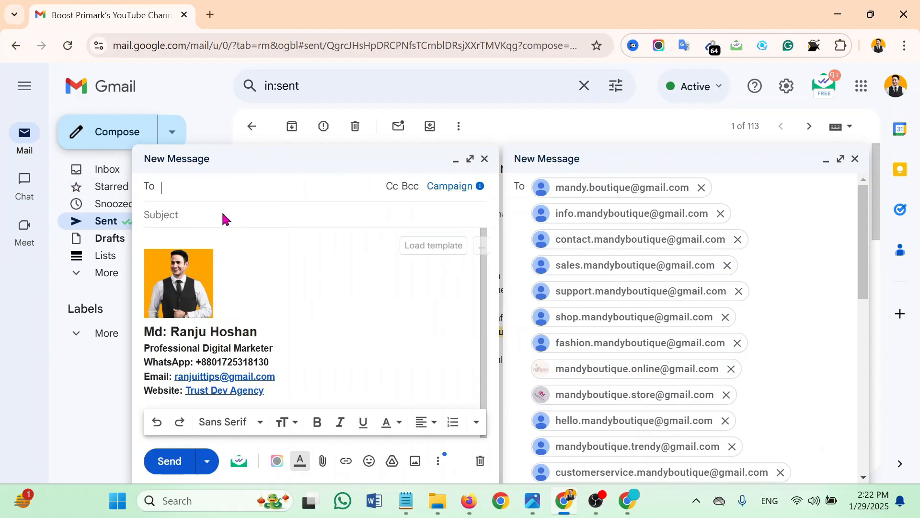
{"action": "right_click", "coordinate": [205, 188]}
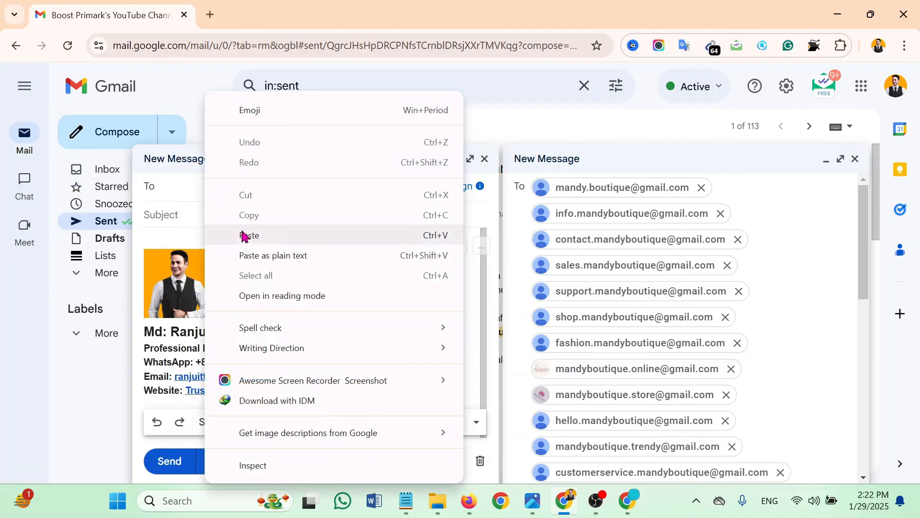
{"action": "left_click", "coordinate": [259, 235]}
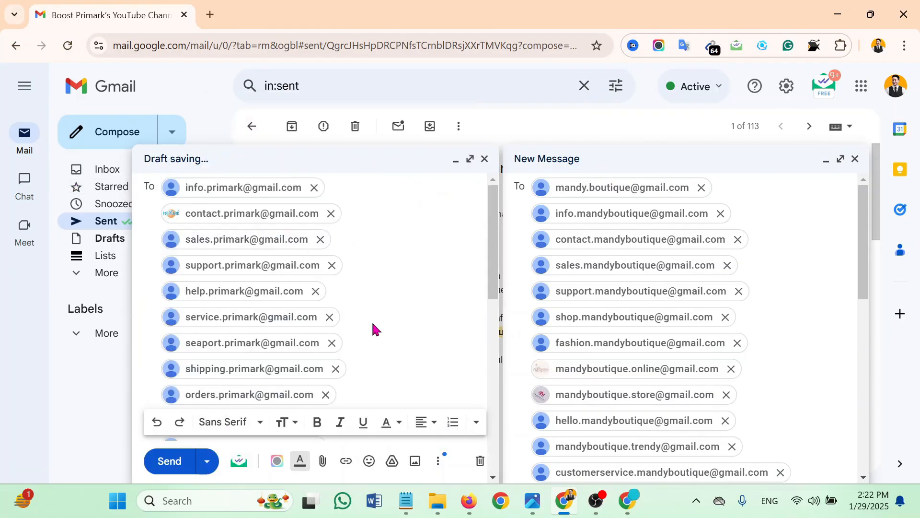
Examine the Primark recipient list for addresses with a profile picture and view the contact cards of those that have one
{"action": "scroll", "coordinate": [346, 301], "scroll_direction": "down", "scroll_amount": 8}
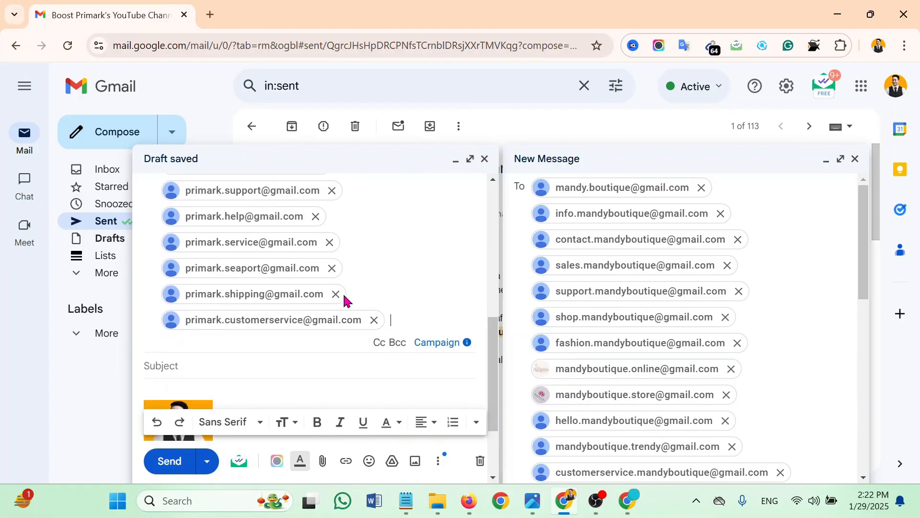
{"action": "scroll", "coordinate": [345, 294], "scroll_direction": "down", "scroll_amount": 2}
{"action": "scroll", "coordinate": [343, 297], "scroll_direction": "up", "scroll_amount": 4}
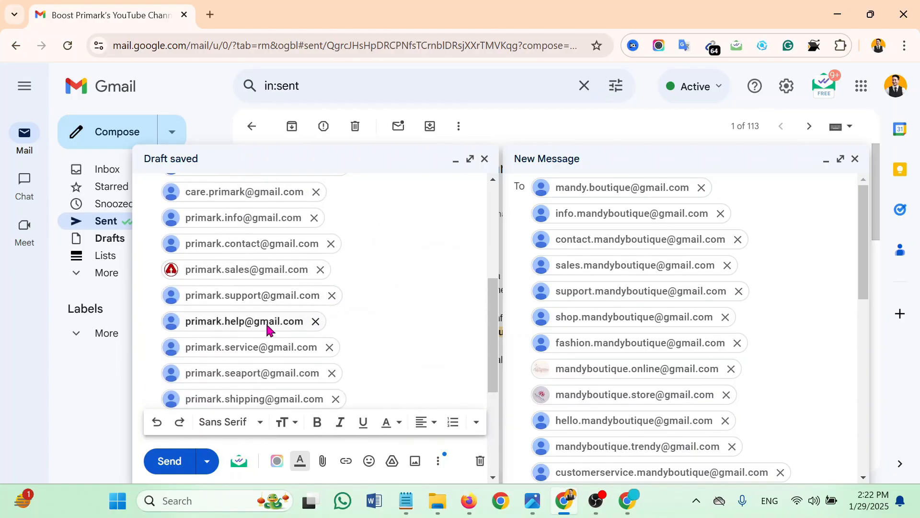
{"action": "scroll", "coordinate": [232, 273], "scroll_direction": "up", "scroll_amount": 3}
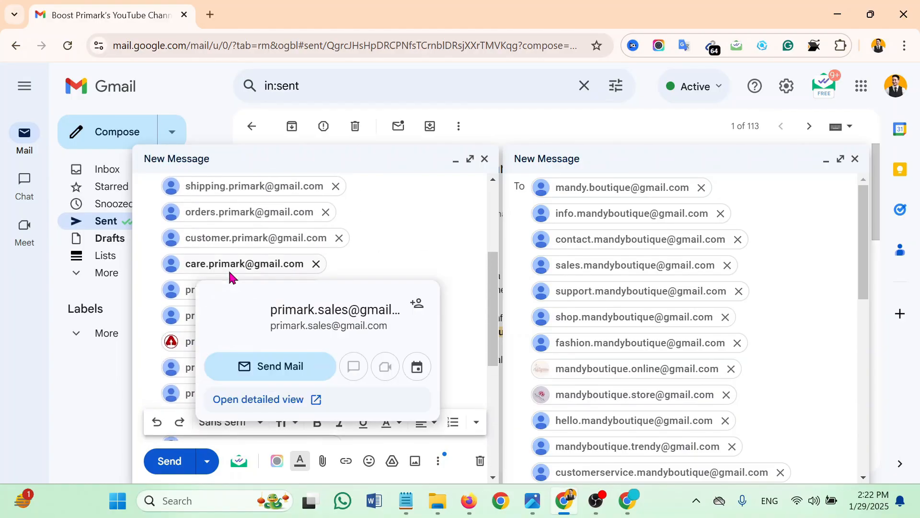
{"action": "scroll", "coordinate": [235, 242], "scroll_direction": "up", "scroll_amount": 3}
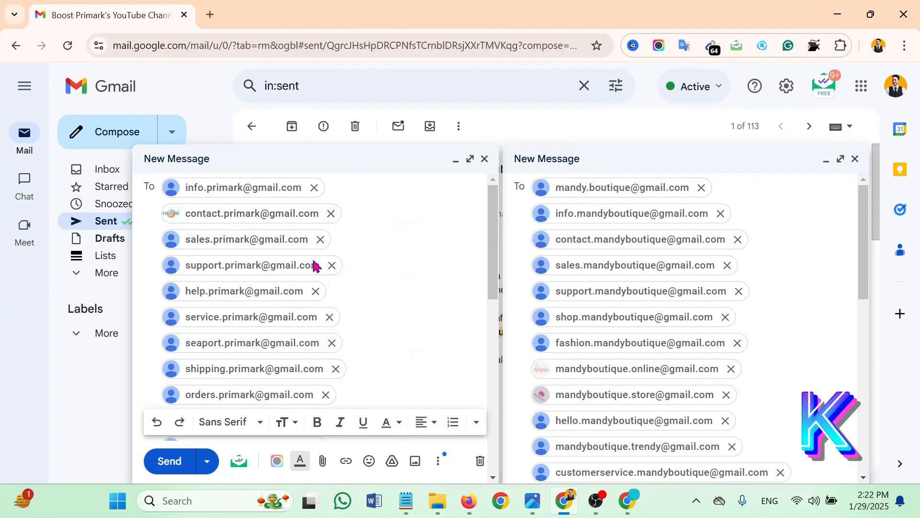
{"action": "scroll", "coordinate": [258, 326], "scroll_direction": "down", "scroll_amount": 2}
{"action": "scroll", "coordinate": [258, 326], "scroll_direction": "down", "scroll_amount": 3}
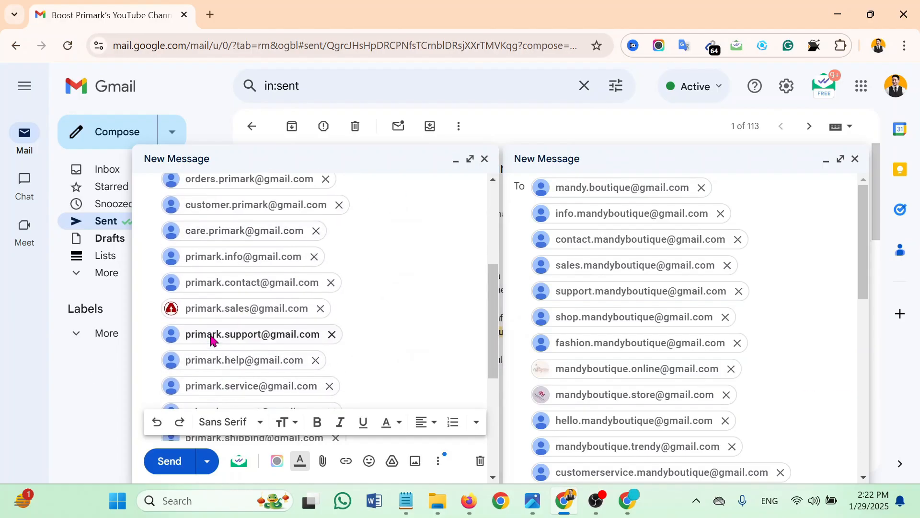
{"action": "mouse_move", "coordinate": [263, 319]}
{"action": "scroll", "coordinate": [263, 319], "scroll_direction": "up", "scroll_amount": 5}
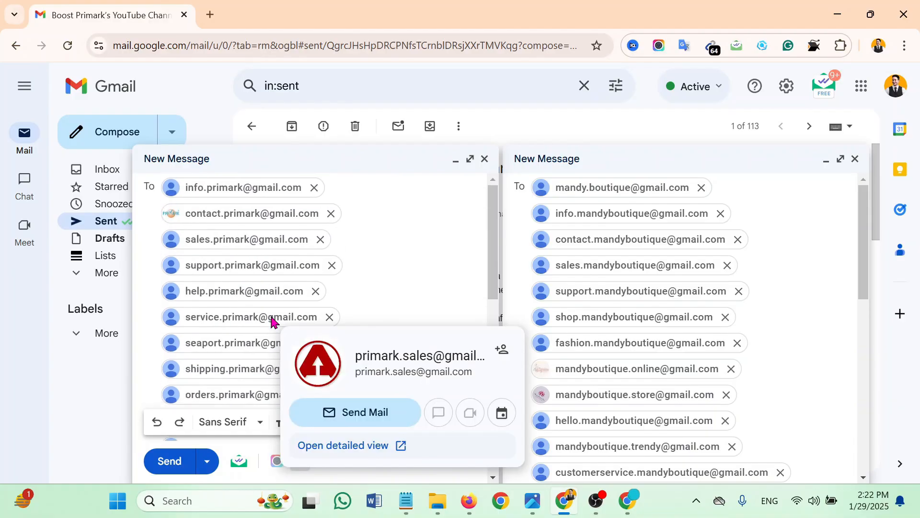
{"action": "mouse_move", "coordinate": [214, 224]}
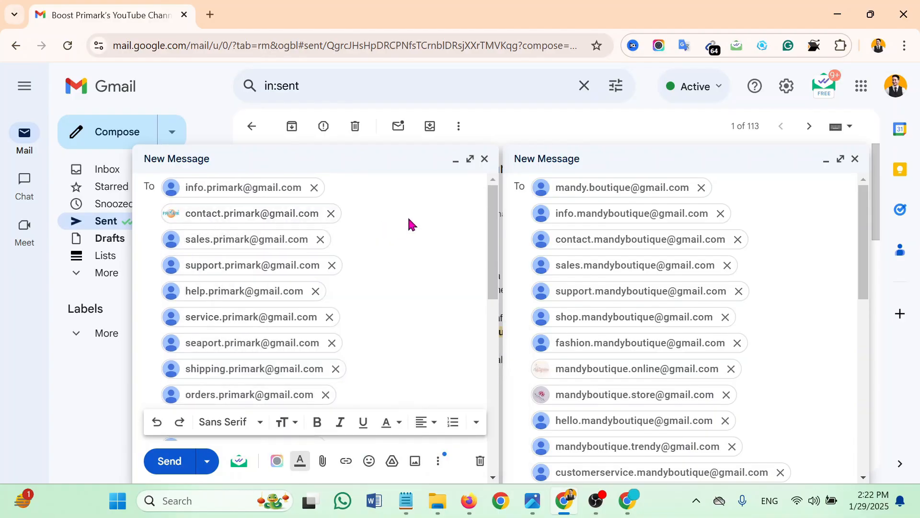
{"action": "scroll", "coordinate": [247, 304], "scroll_direction": "down", "scroll_amount": 8}
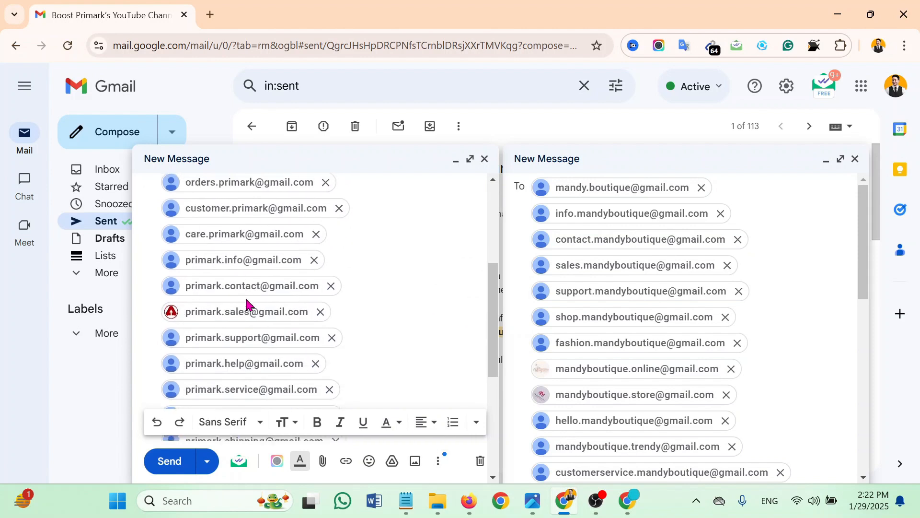
{"action": "scroll", "coordinate": [336, 292], "scroll_direction": "up", "scroll_amount": 5}
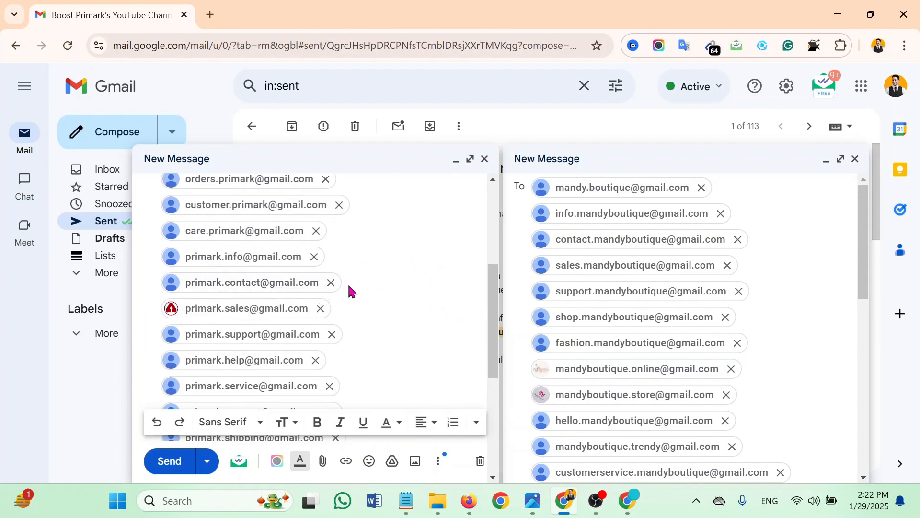
{"action": "scroll", "coordinate": [376, 295], "scroll_direction": "up", "scroll_amount": 4}
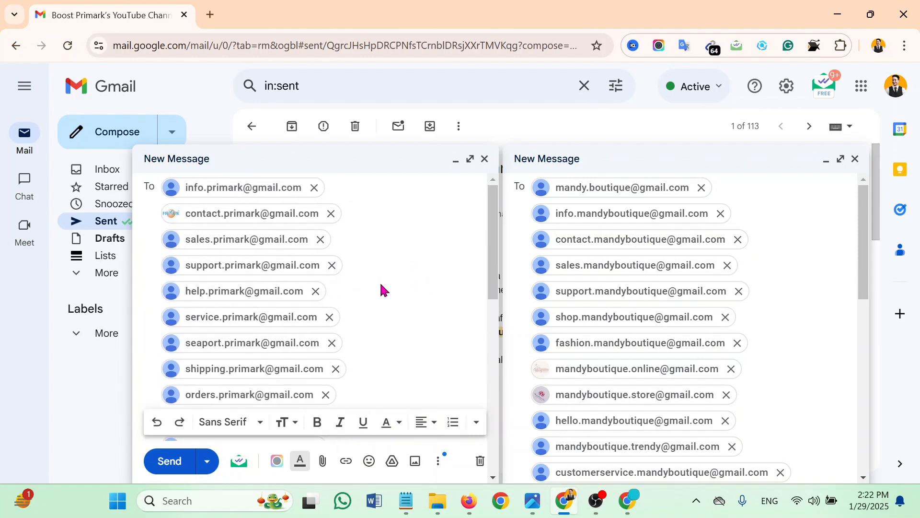